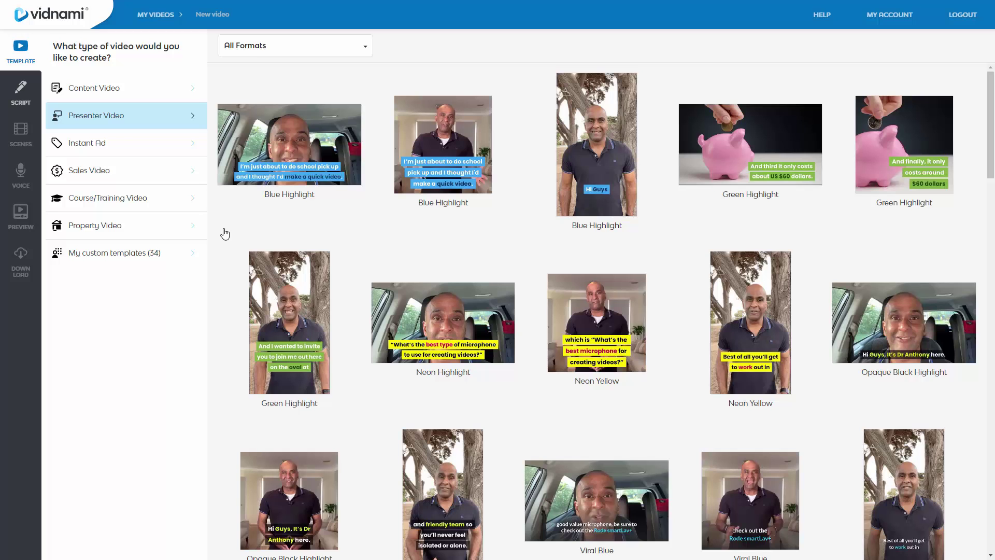
Browse the presenter video templates and preview the square and vertical versions of Dark Grey Bars.
{"action": "scroll", "coordinate": [225, 234], "scroll_direction": "down", "scroll_amount": 5}
{"action": "scroll", "coordinate": [225, 234], "scroll_direction": "up", "scroll_amount": 5}
{"action": "scroll", "coordinate": [420, 301], "scroll_direction": "down", "scroll_amount": 3}
{"action": "scroll", "coordinate": [420, 300], "scroll_direction": "down", "scroll_amount": 8}
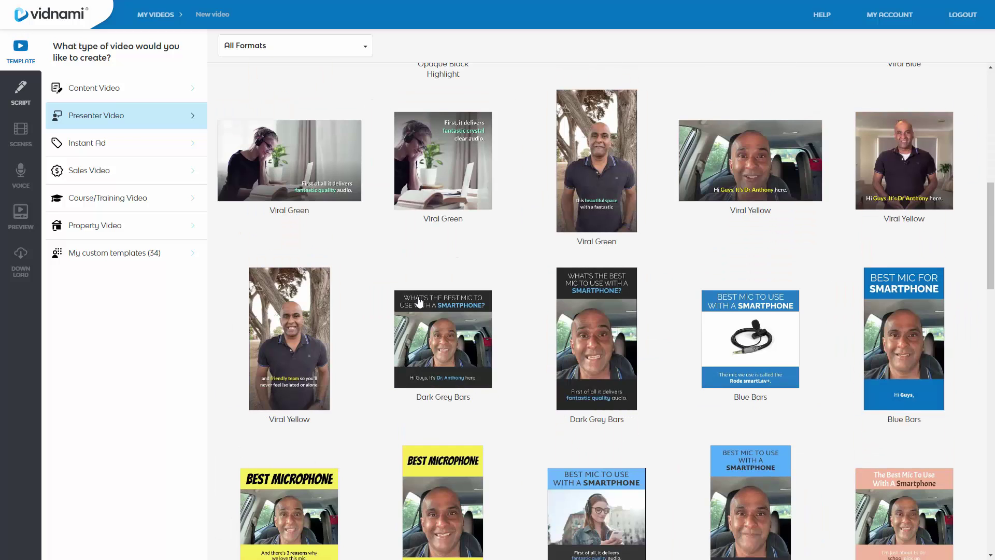
{"action": "left_click", "coordinate": [461, 196]}
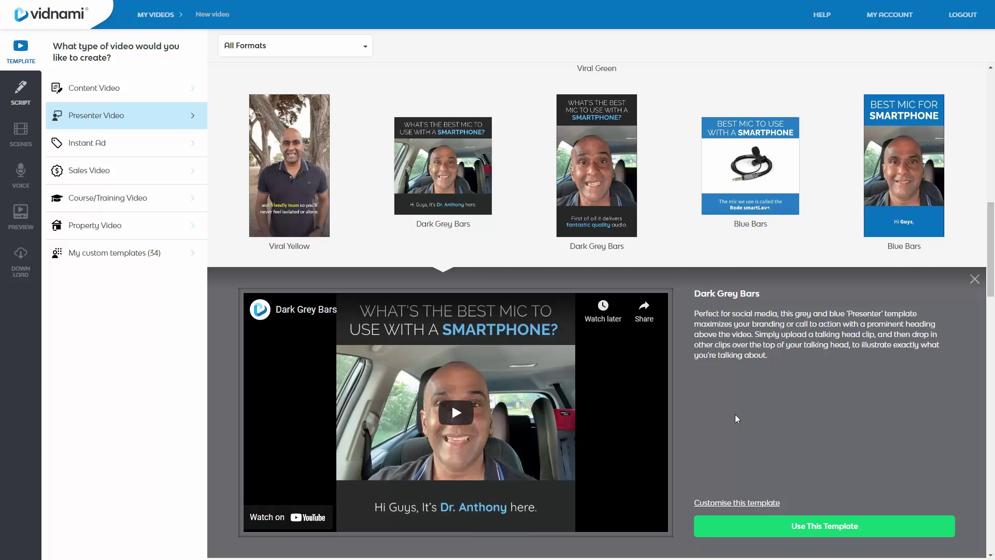
{"action": "left_click", "coordinate": [613, 160]}
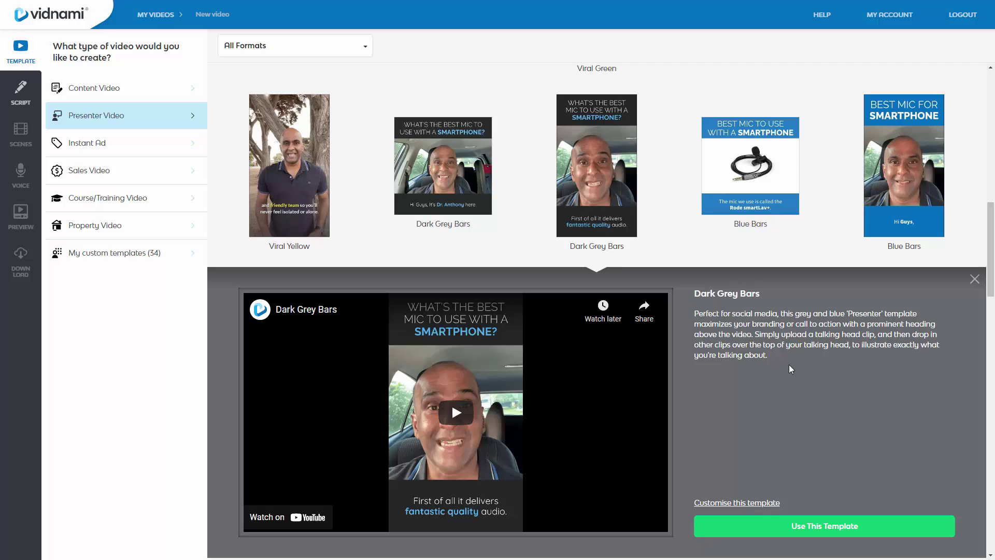
Open the square Dark Grey Bars presenter template for customisation.
{"action": "left_click", "coordinate": [439, 196]}
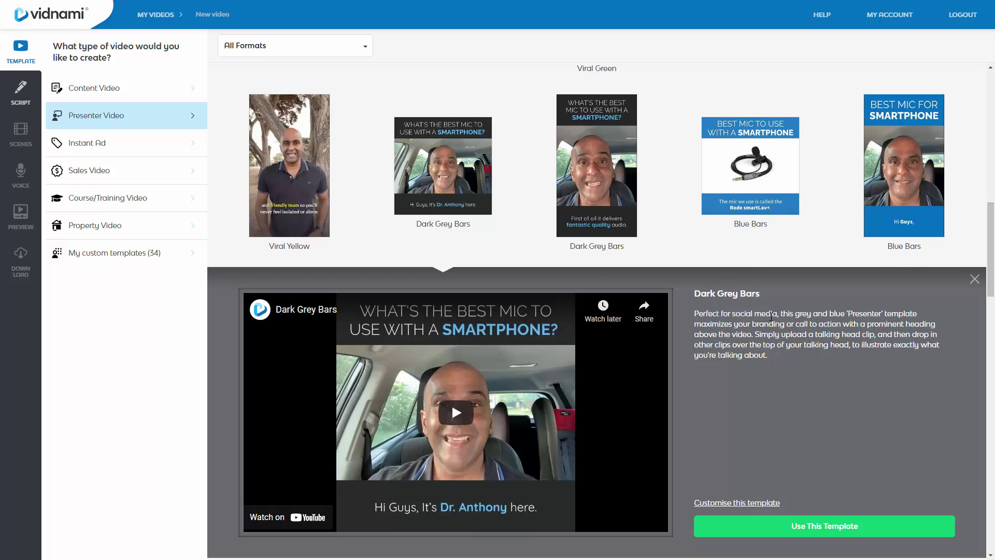
{"action": "scroll", "coordinate": [825, 354], "scroll_direction": "up", "scroll_amount": 2}
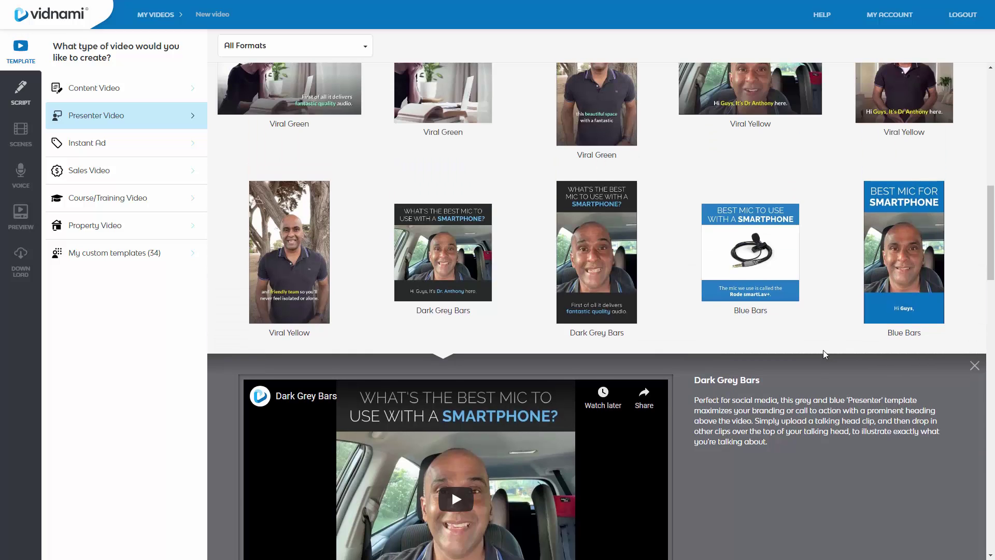
{"action": "scroll", "coordinate": [824, 354], "scroll_direction": "down", "scroll_amount": 3}
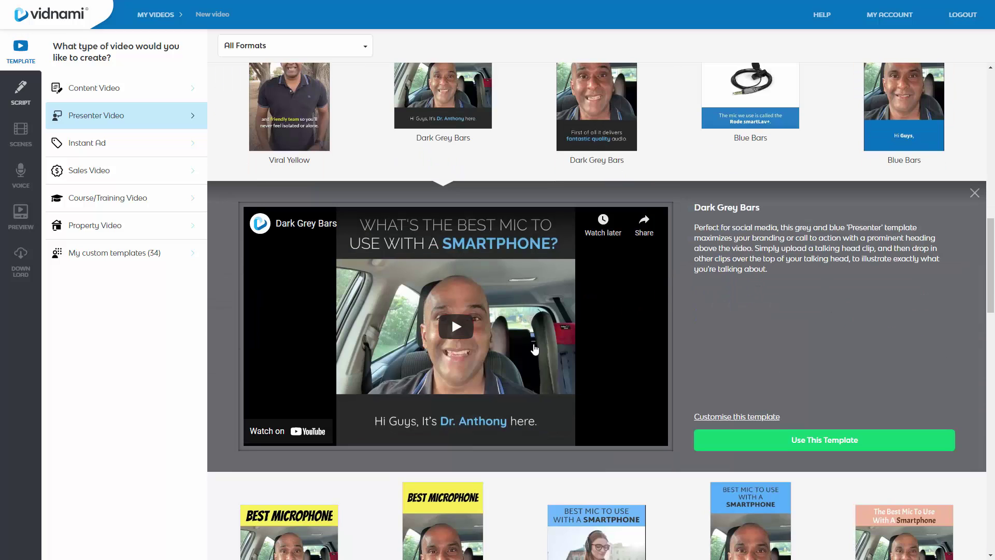
{"action": "left_click", "coordinate": [773, 421]}
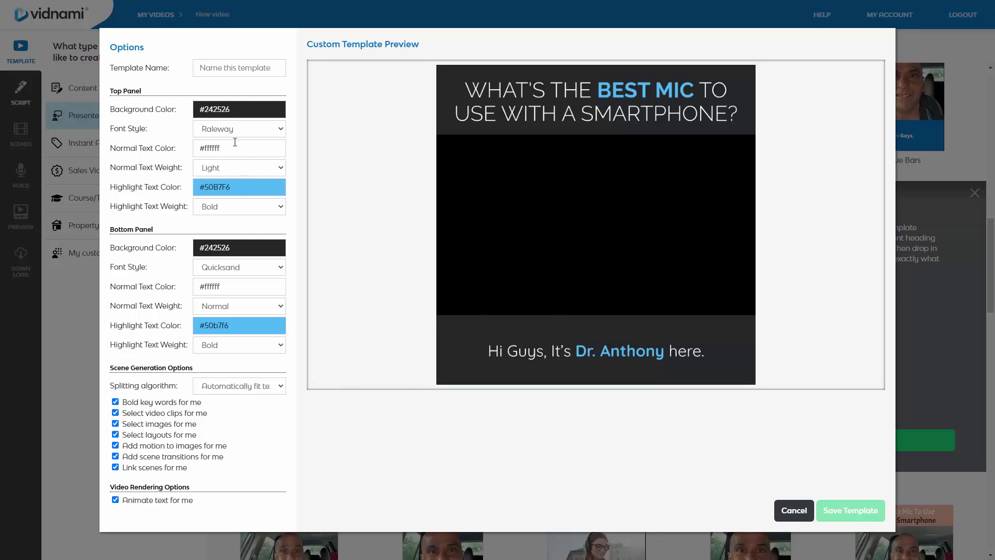
Set the top panel's normal text weight to Bold, trying Medium and Semi Bold on the way.
{"action": "left_click", "coordinate": [232, 167]}
{"action": "left_click", "coordinate": [227, 219]}
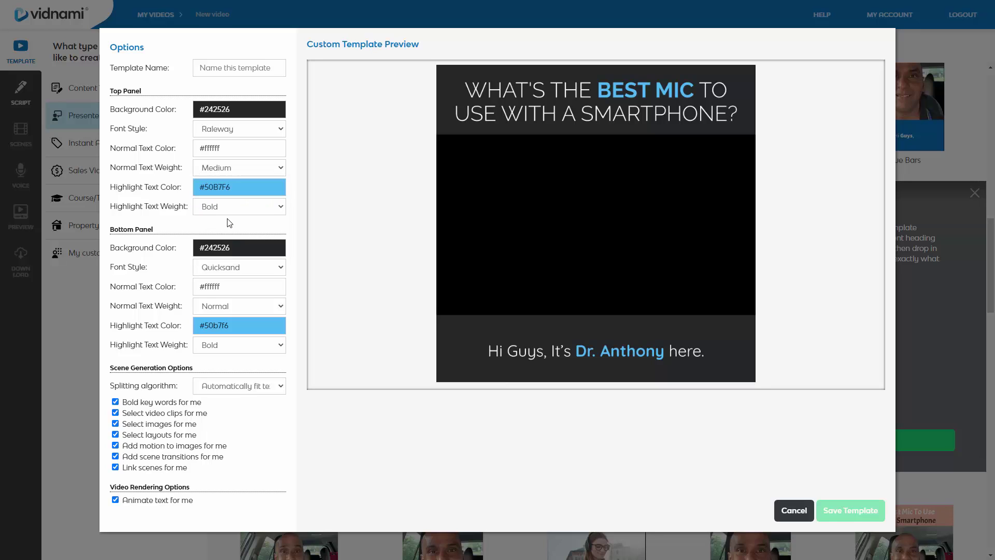
{"action": "left_click", "coordinate": [250, 168]}
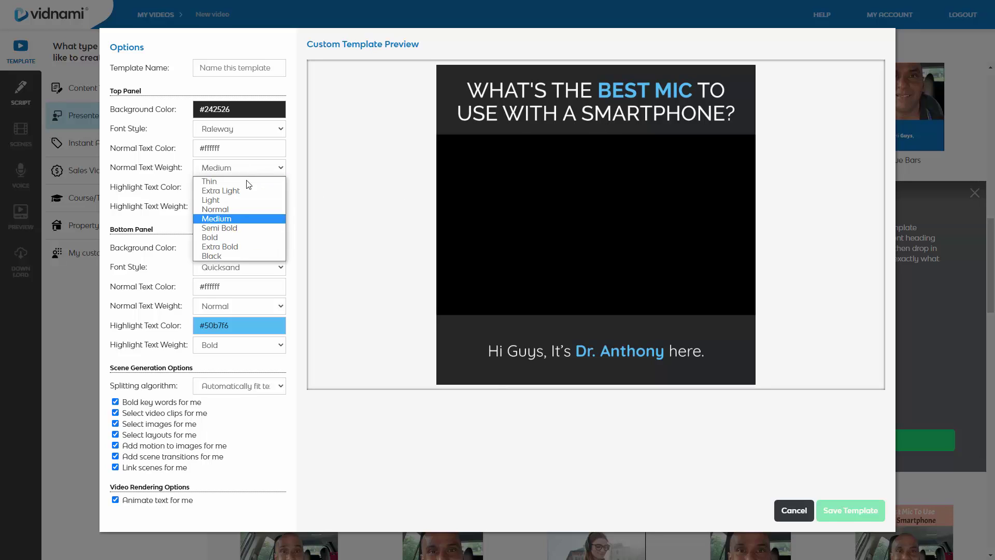
{"action": "left_click", "coordinate": [229, 229]}
{"action": "left_click", "coordinate": [245, 170]}
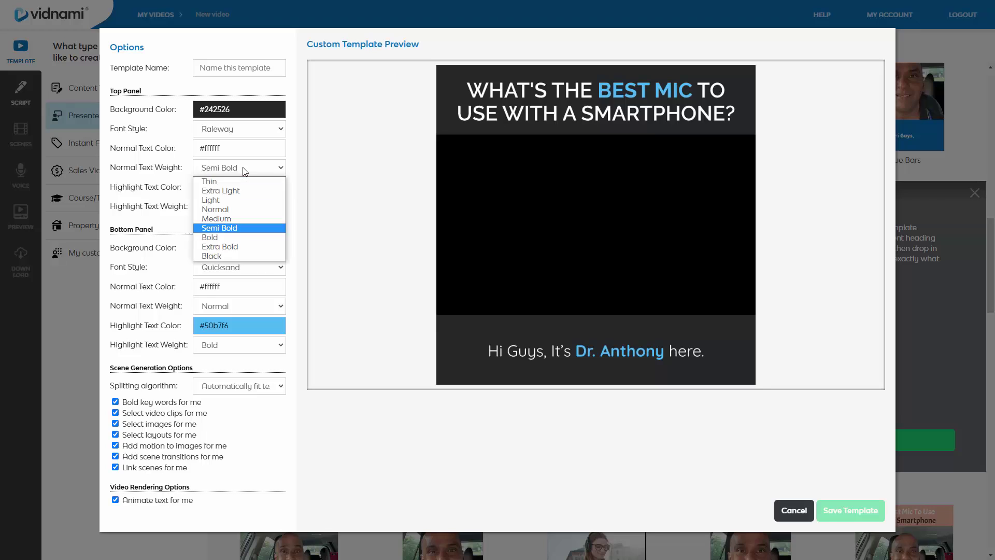
{"action": "left_click", "coordinate": [235, 237]}
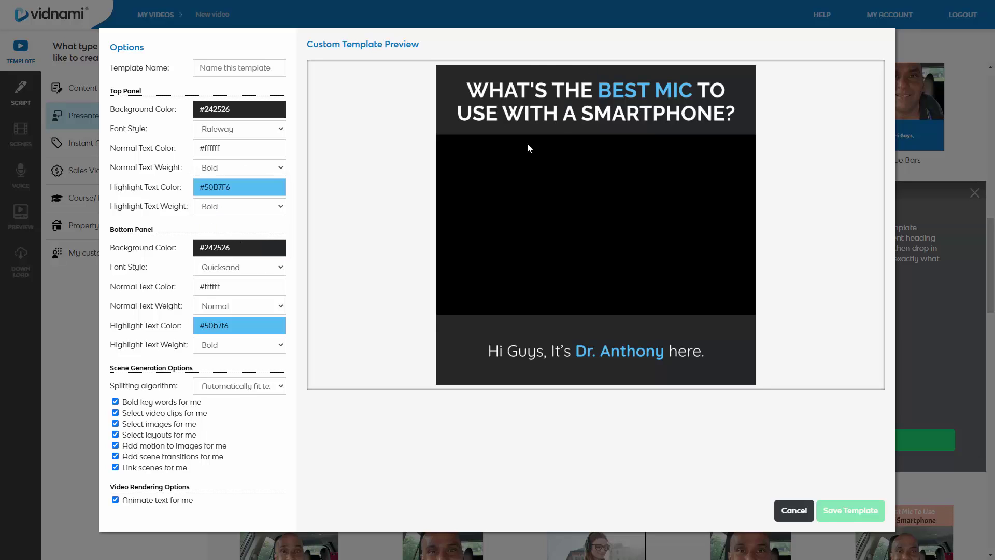
Try Extra Bold and Black as the top panel's highlight text weight and return it to Bold.
{"action": "left_click", "coordinate": [266, 205]}
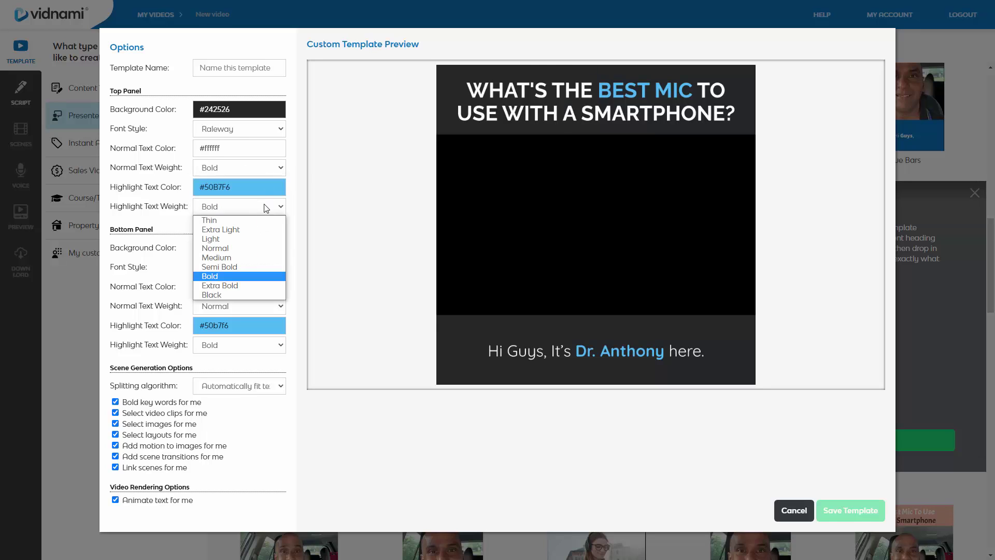
{"action": "left_click", "coordinate": [245, 289]}
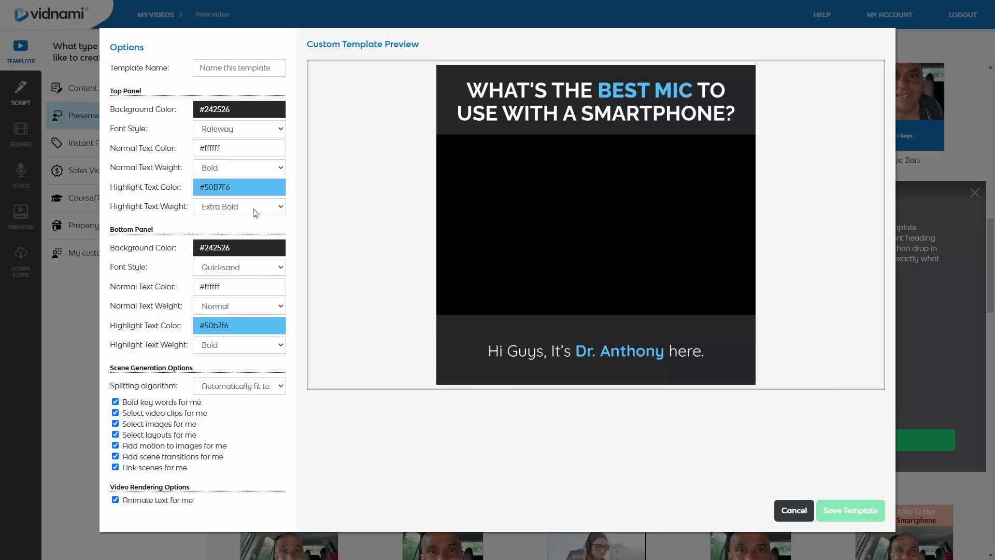
{"action": "left_click", "coordinate": [255, 213]}
{"action": "left_click", "coordinate": [218, 294]}
{"action": "left_click", "coordinate": [231, 214]}
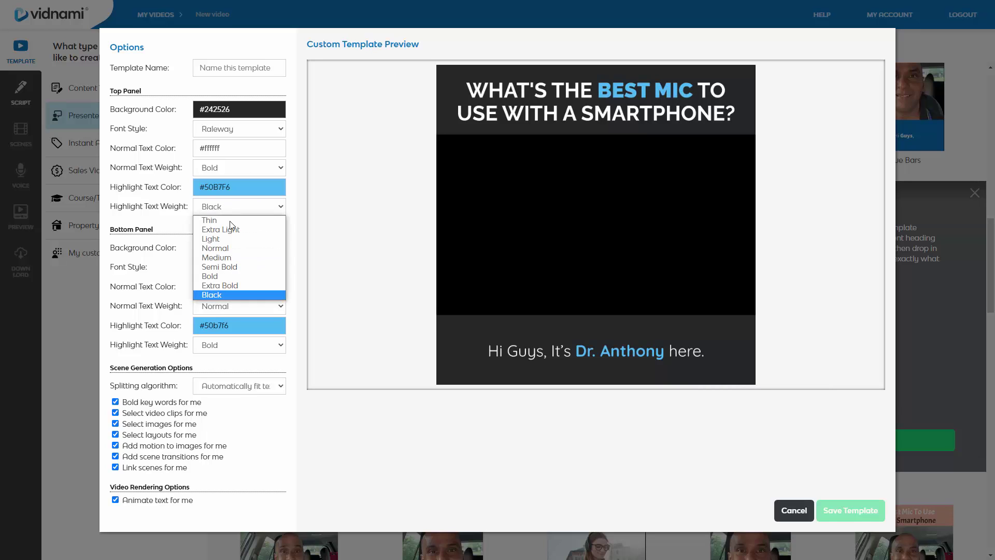
{"action": "left_click", "coordinate": [228, 276]}
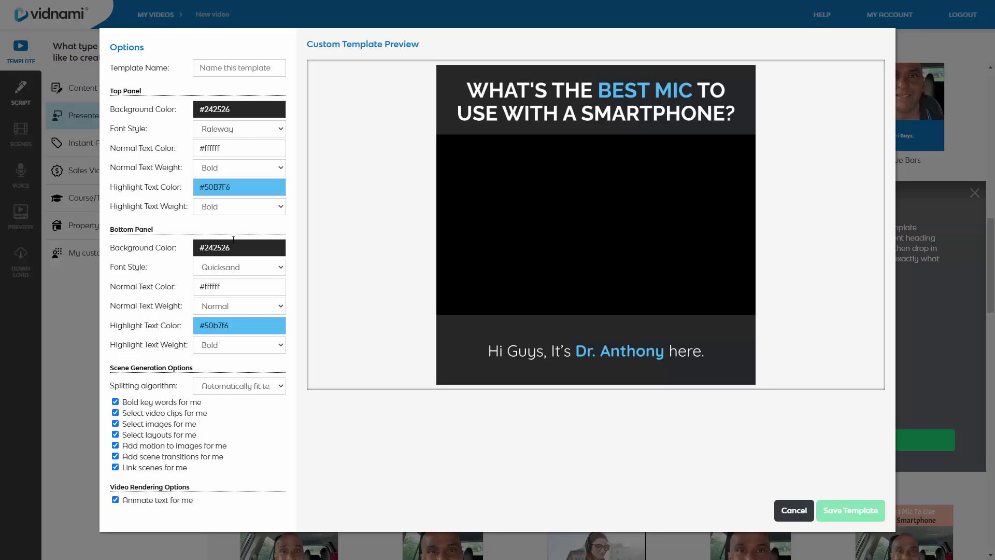
Set the bottom panel's normal text weight to Medium.
{"action": "left_click", "coordinate": [242, 308]}
{"action": "left_click", "coordinate": [239, 336]}
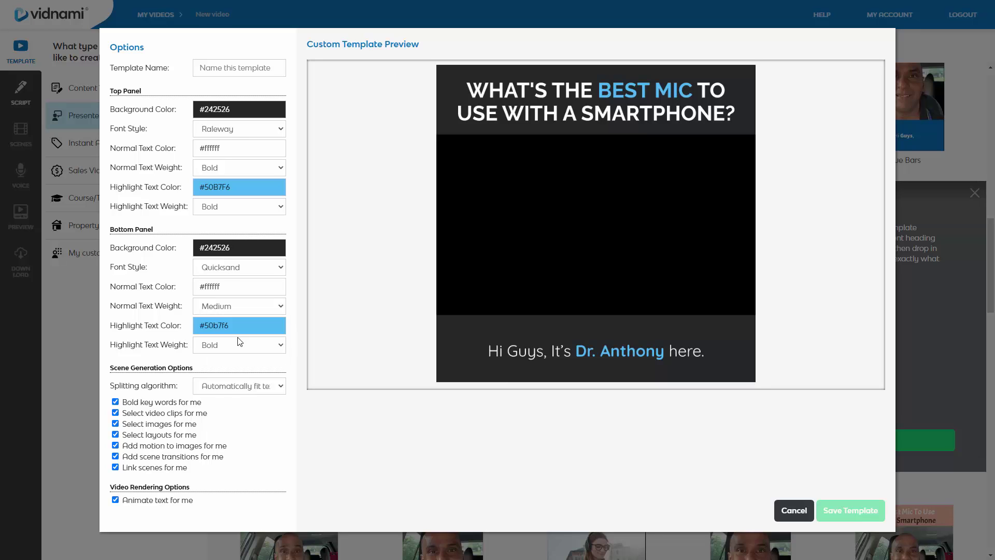
{"action": "left_click", "coordinate": [243, 307]}
{"action": "left_click", "coordinate": [241, 307]}
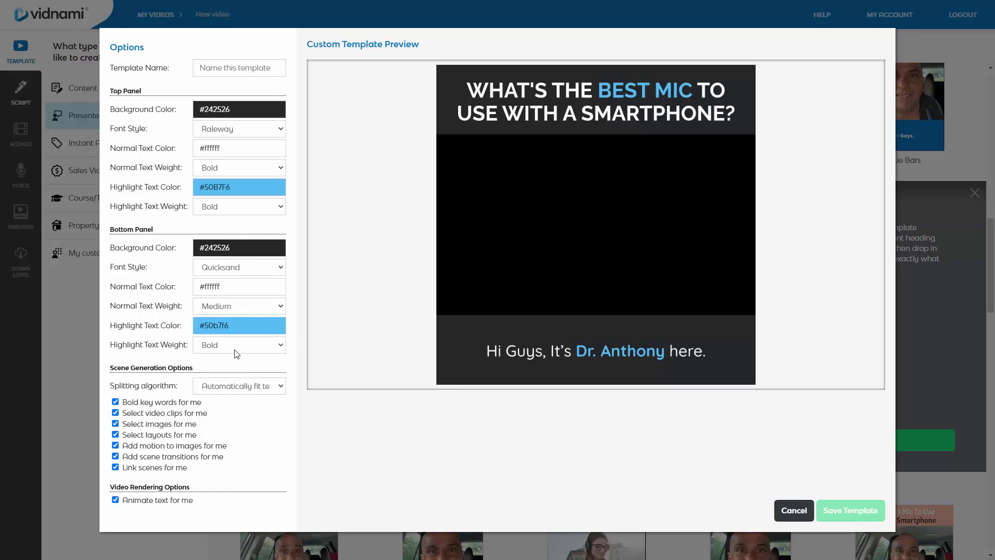
Save the customised template under the name "Test" and use it for the new video.
{"action": "left_click", "coordinate": [255, 71]}
{"action": "type", "text": "Test"}
{"action": "left_click", "coordinate": [850, 516]}
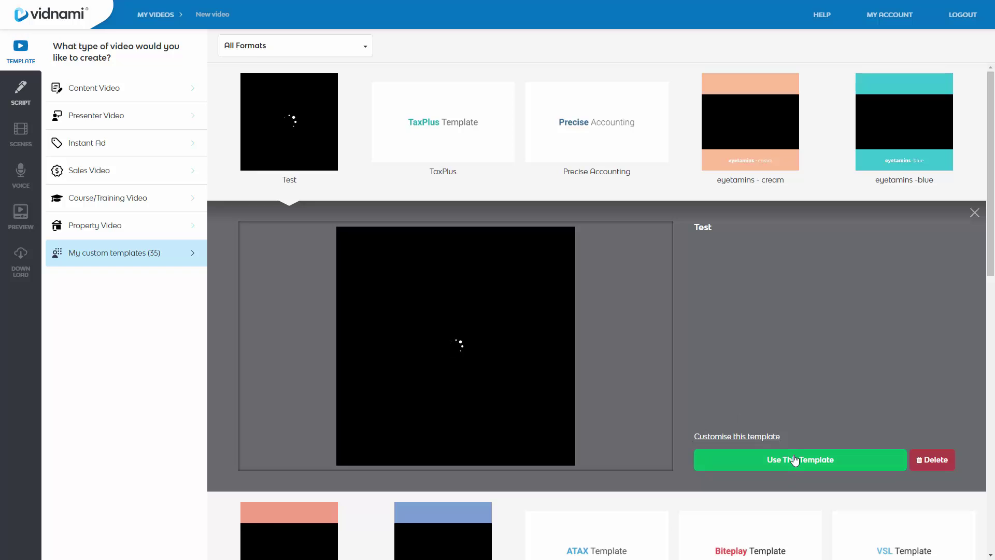
{"action": "left_click", "coordinate": [794, 460]}
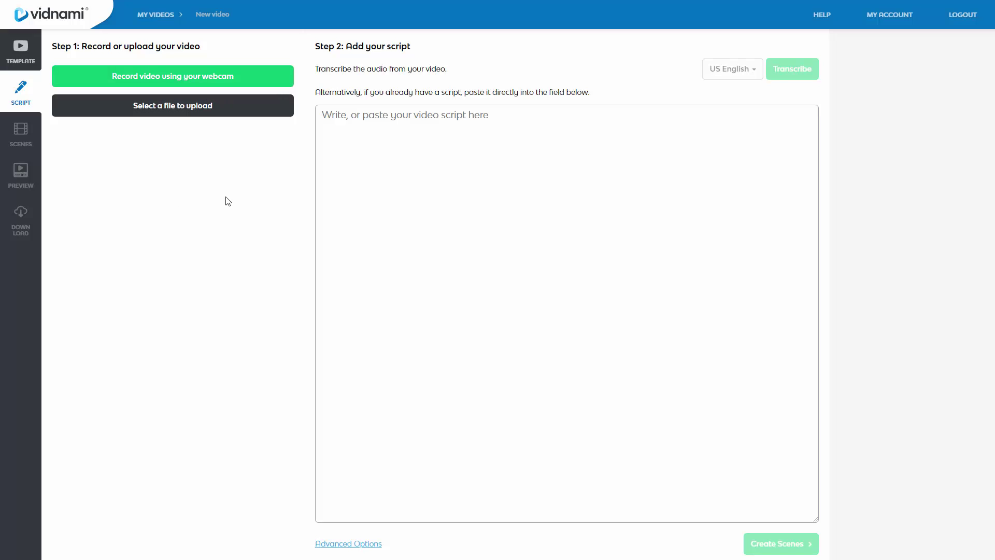
Record a video with the webcam and use that recording as the presenter clip.
{"action": "left_click", "coordinate": [206, 77]}
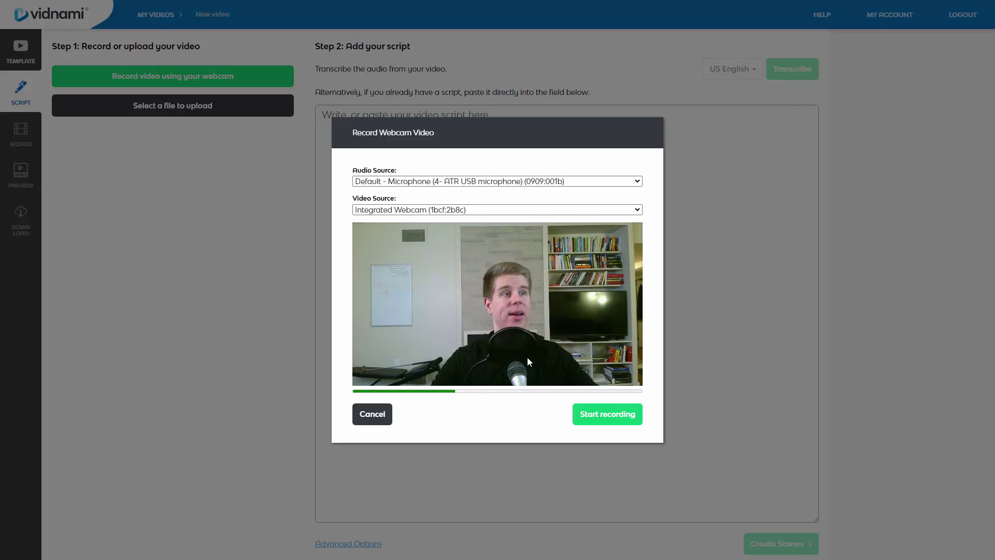
{"action": "left_click", "coordinate": [599, 419]}
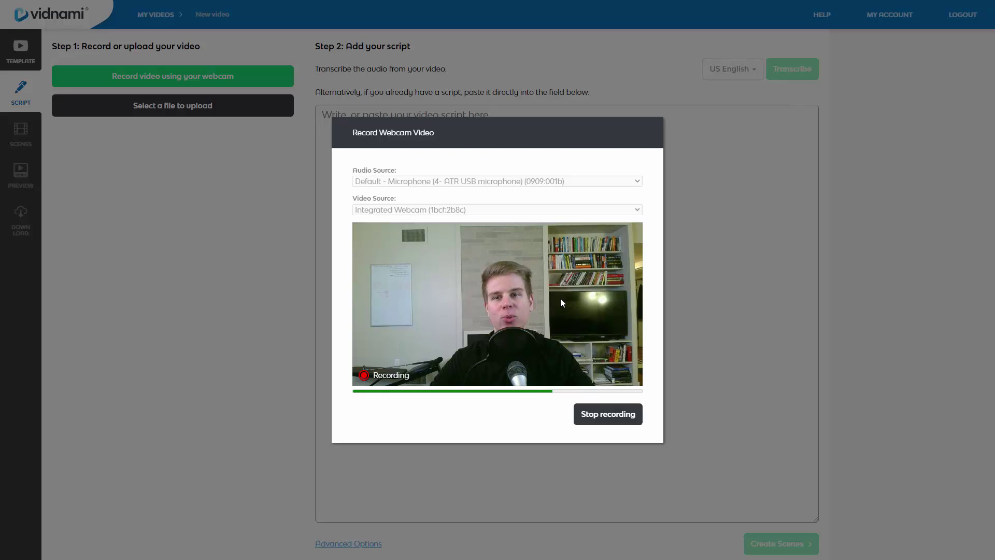
{"action": "left_click", "coordinate": [601, 409]}
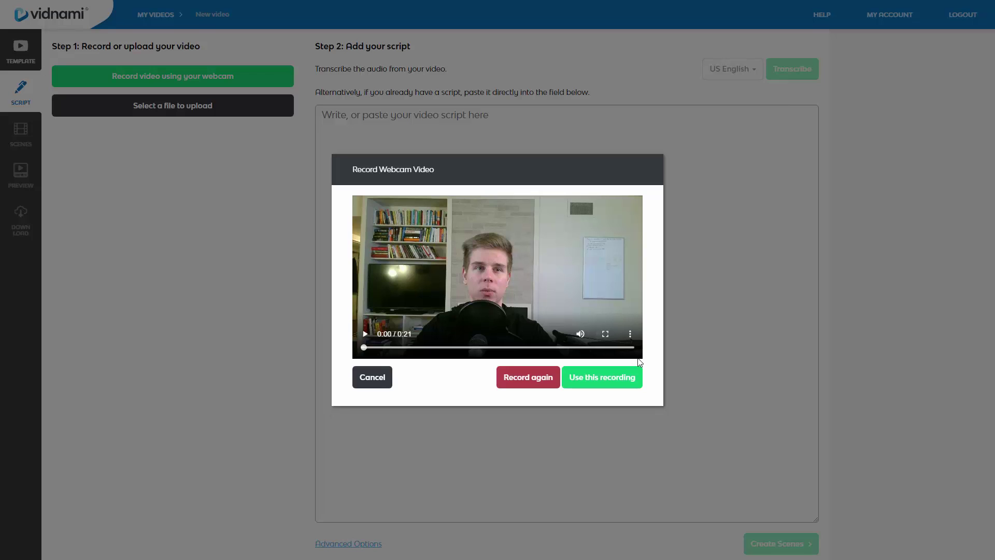
{"action": "left_click", "coordinate": [616, 384]}
Transcribe the recorded video's audio in US English.
{"action": "left_click", "coordinate": [801, 70]}
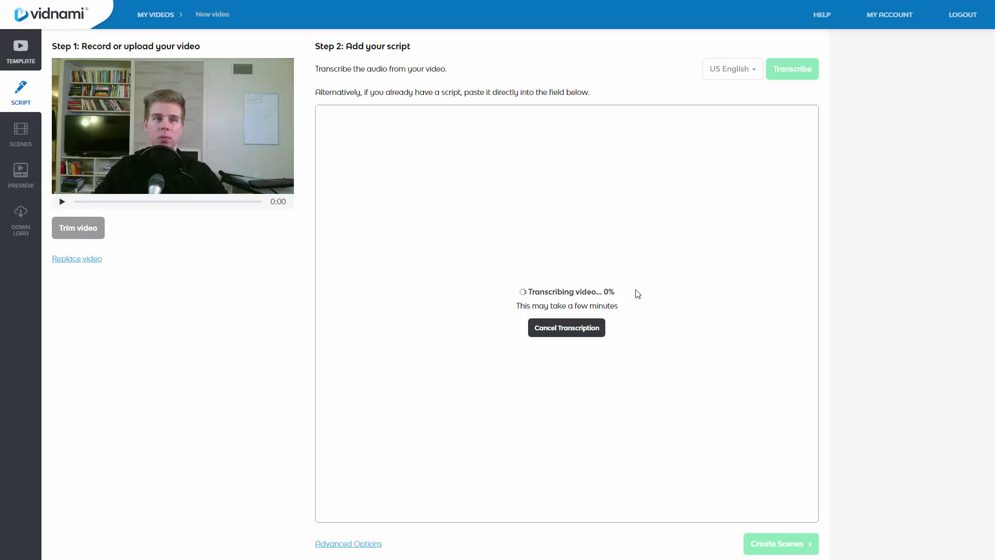
{"action": "left_click_drag", "start_coordinate": [619, 305], "coordinate": [533, 306]}
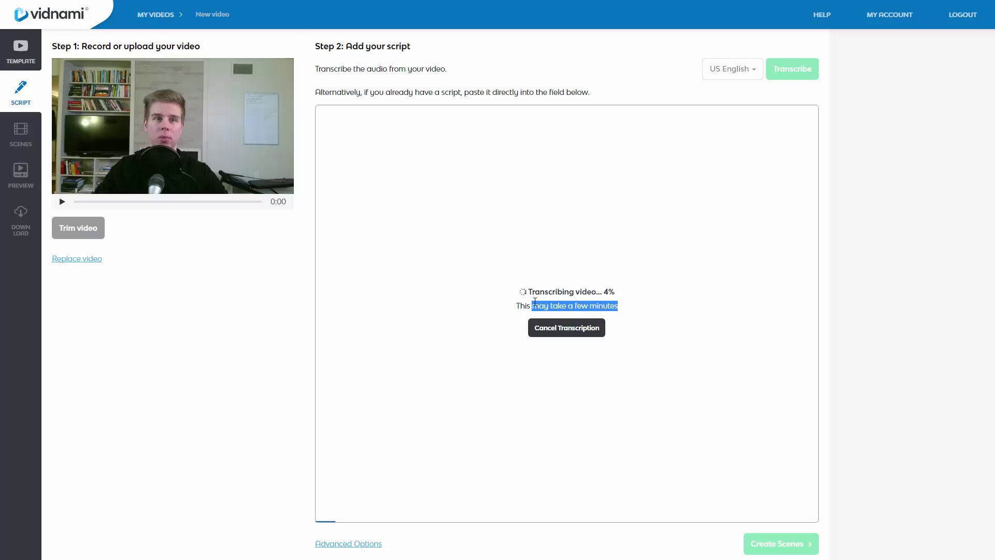
{"action": "left_click", "coordinate": [539, 304]}
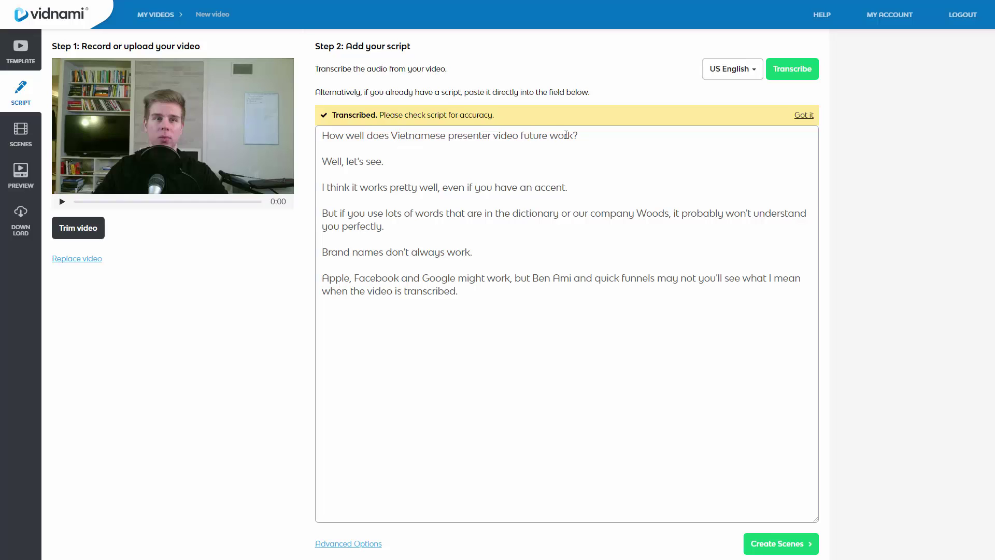
Correct the script's opening question to read "How well does Vidnami's presenter video feature work?".
{"action": "double_click", "coordinate": [414, 135]}
{"action": "type", "text": "Vide"}
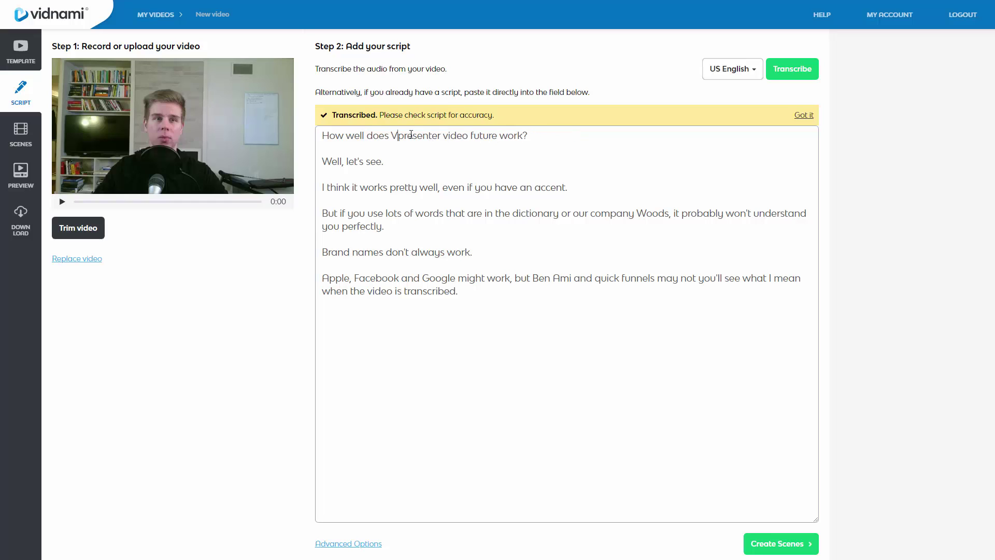
{"action": "key", "text": "BackSpace"}
{"action": "type", "text": "nami's"}
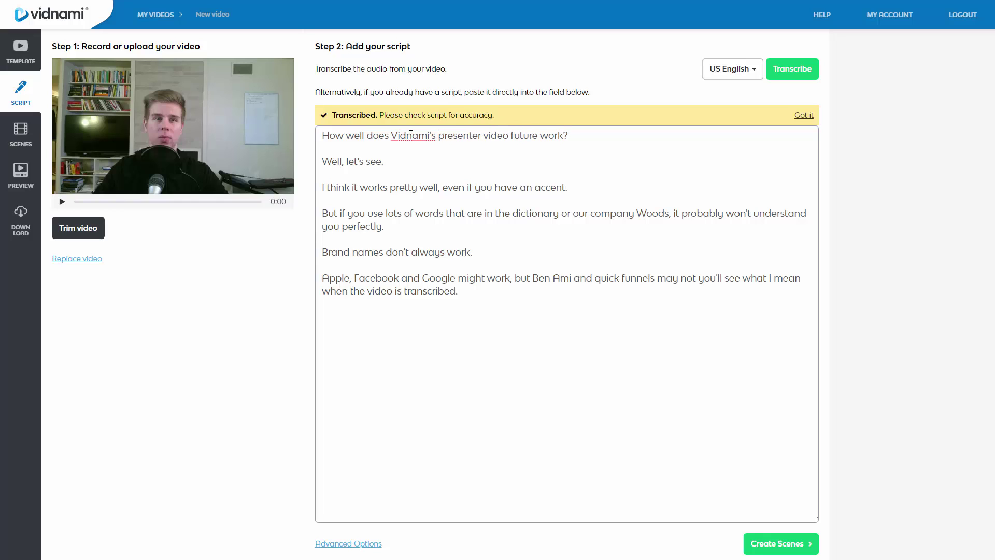
{"action": "double_click", "coordinate": [518, 136]}
{"action": "type", "text": "feature"}
Correct the fourth paragraph's wording to "words that aren't in the dictionary or are company words".
{"action": "double_click", "coordinate": [490, 214]}
{"action": "type", "text": "n't in"}
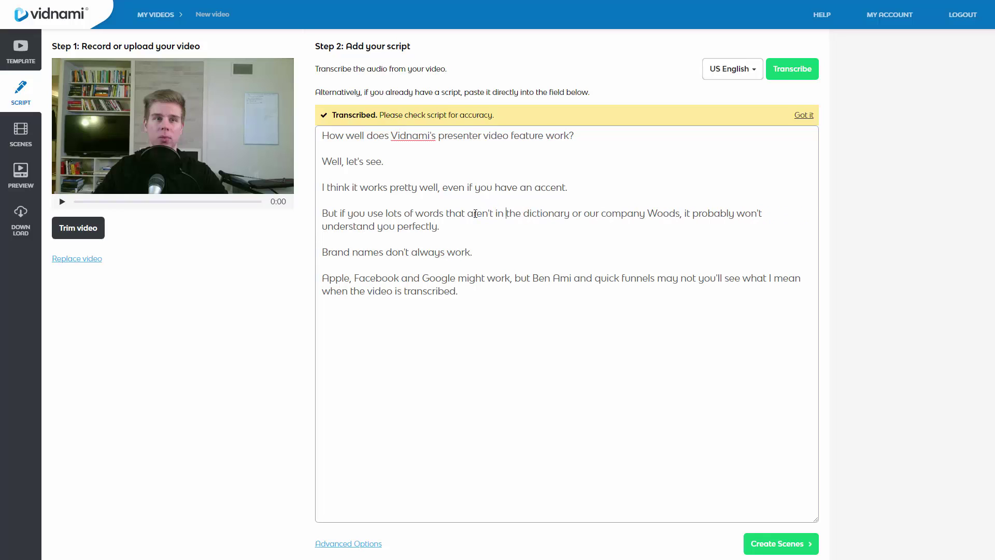
{"action": "double_click", "coordinate": [587, 212]}
{"action": "type", "text": "are"}
{"action": "double_click", "coordinate": [658, 218]}
{"action": "type", "text": "words"}
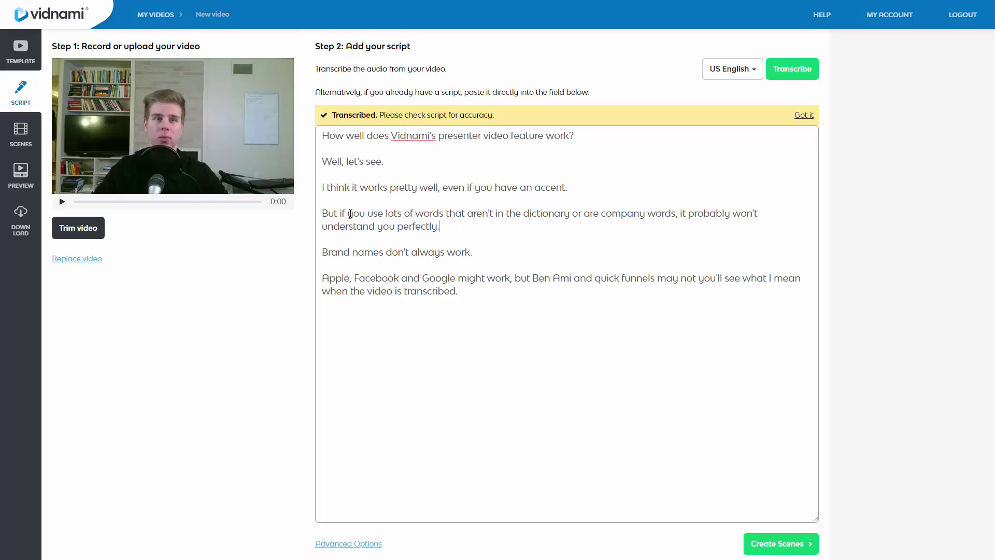
{"action": "left_click_drag", "start_coordinate": [440, 227], "coordinate": [321, 213]}
{"action": "left_click", "coordinate": [397, 213]}
Replace the two misheard brand names in the last paragraph with "Vidnami" and "Clickfunnels".
{"action": "left_click_drag", "start_coordinate": [572, 279], "coordinate": [534, 277]}
{"action": "type", "text": "Vidnami"}
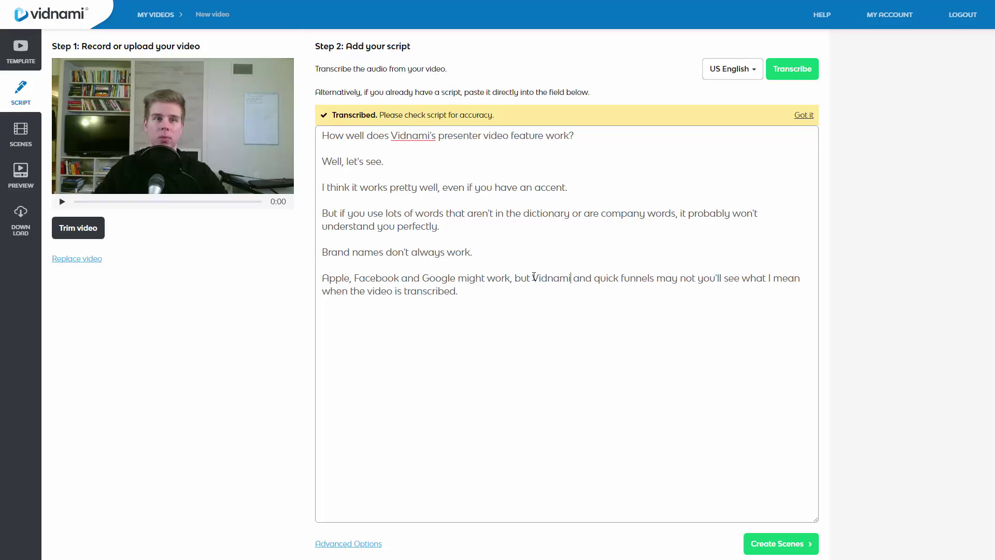
{"action": "left_click_drag", "start_coordinate": [654, 279], "coordinate": [595, 276]}
{"action": "type", "text": "Clickfunne"}
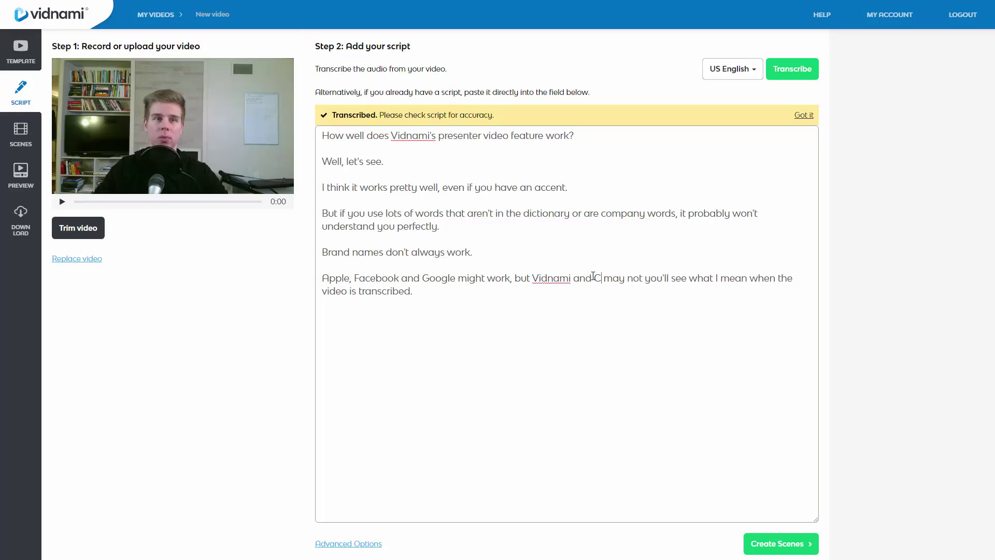
{"action": "type", "text": "ls"}
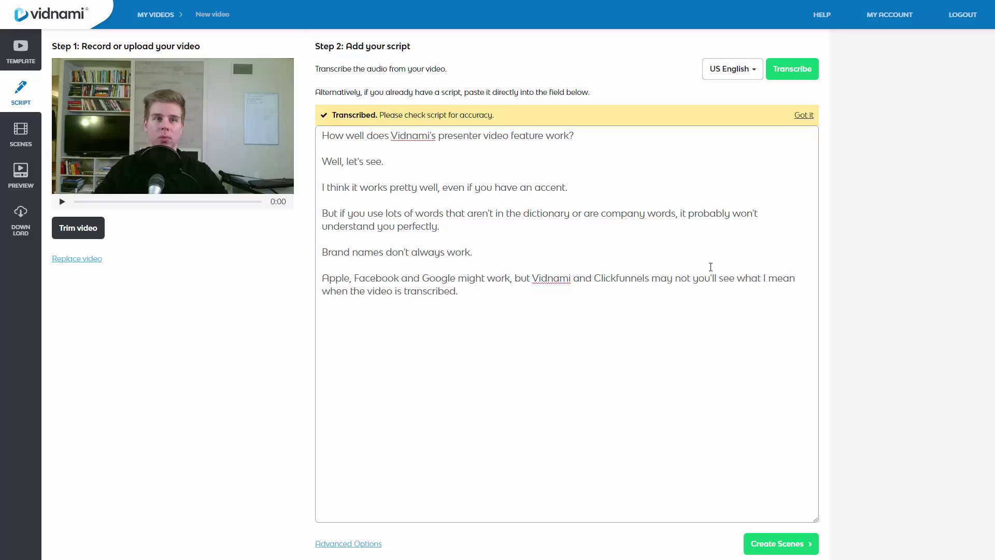
End the brand sentence with a period after "may not" and start a separate paragraph with "You'll see what I mean".
{"action": "left_click", "coordinate": [693, 278]}
{"action": "type", "text": "."}
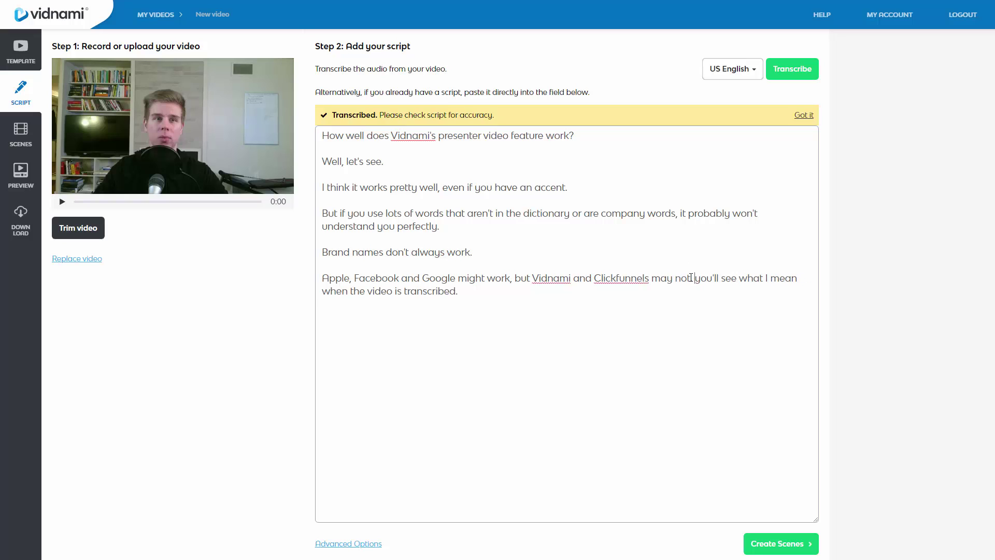
{"action": "key", "text": "Delete"}
{"action": "type", "text": "Y"}
{"action": "left_click", "coordinate": [695, 280]}
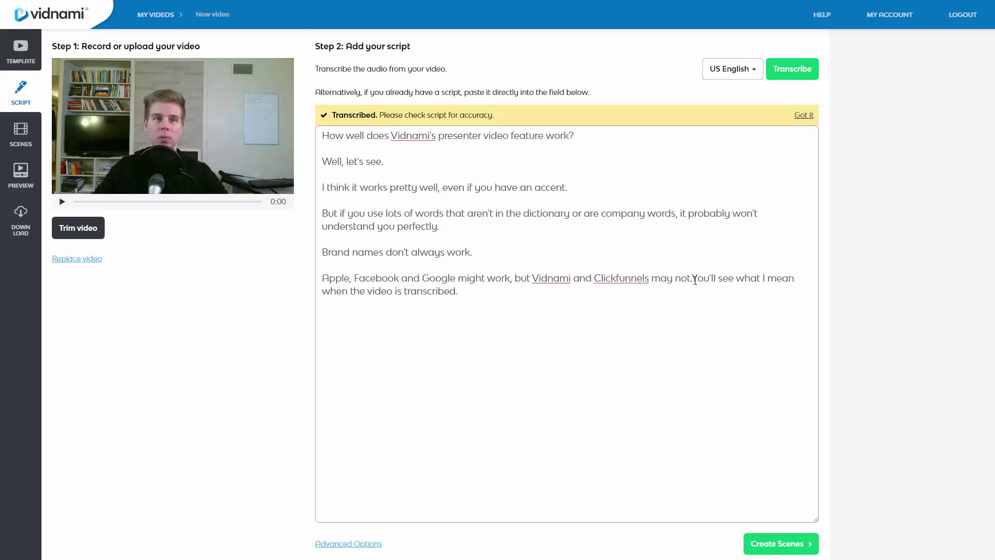
{"action": "key", "text": "Return"}
{"action": "key", "text": "Return"}
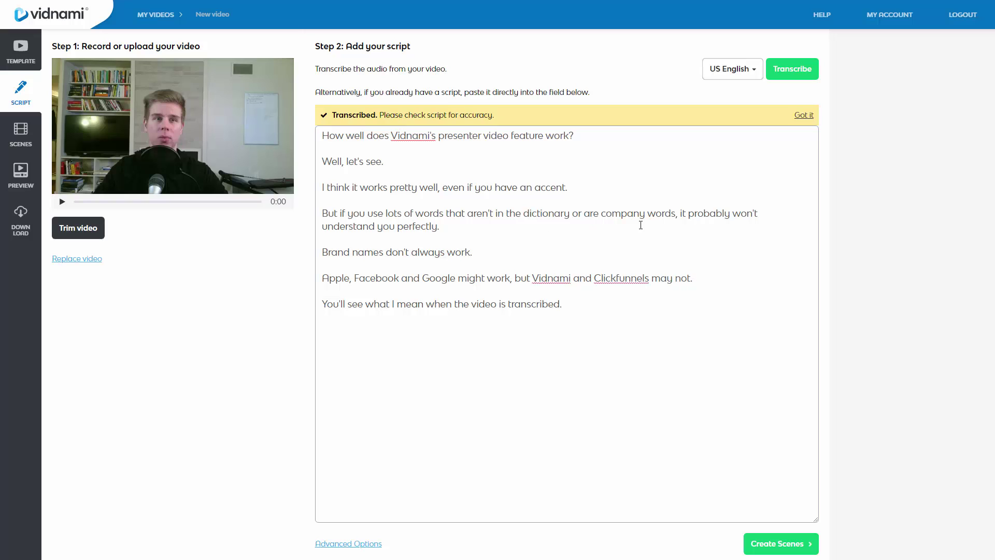
Generate the scenes from the corrected script and replace the placeholder headline with "BIG HEADLINE PROMISE".
{"action": "left_click", "coordinate": [525, 227]}
{"action": "left_click", "coordinate": [785, 547]}
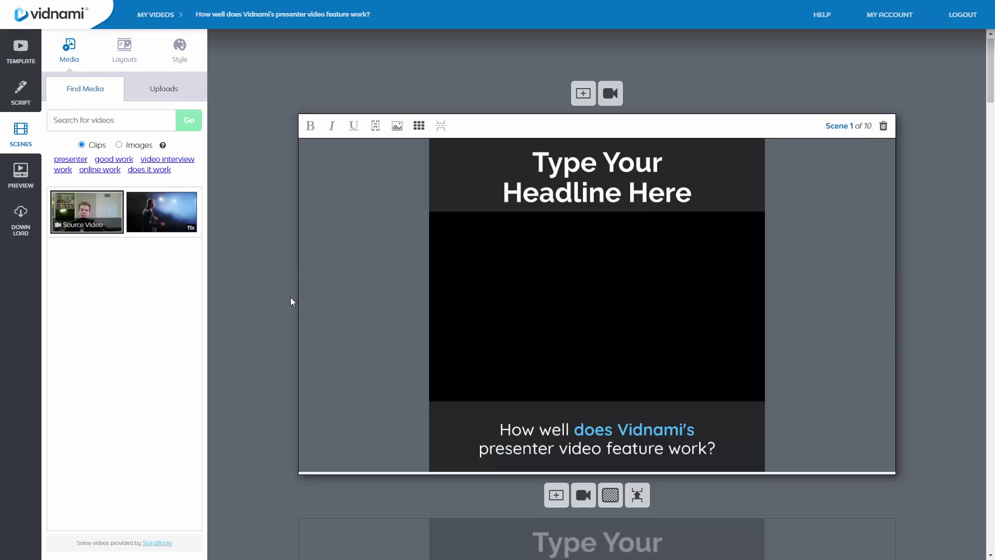
{"action": "triple_click", "coordinate": [634, 173]}
{"action": "type", "text": "B"}
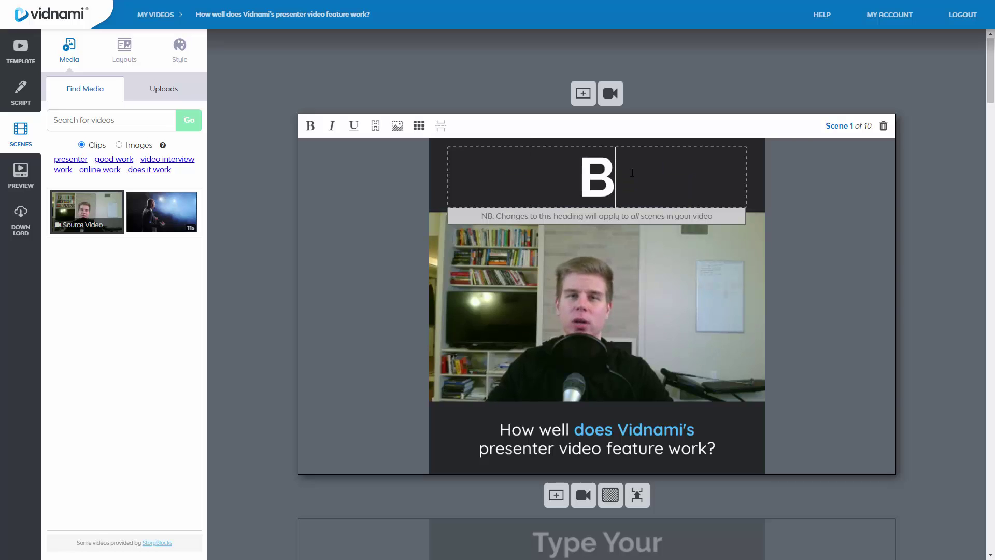
{"action": "type", "text": "IG HEADLINE R"}
{"action": "key", "text": "BackSpace"}
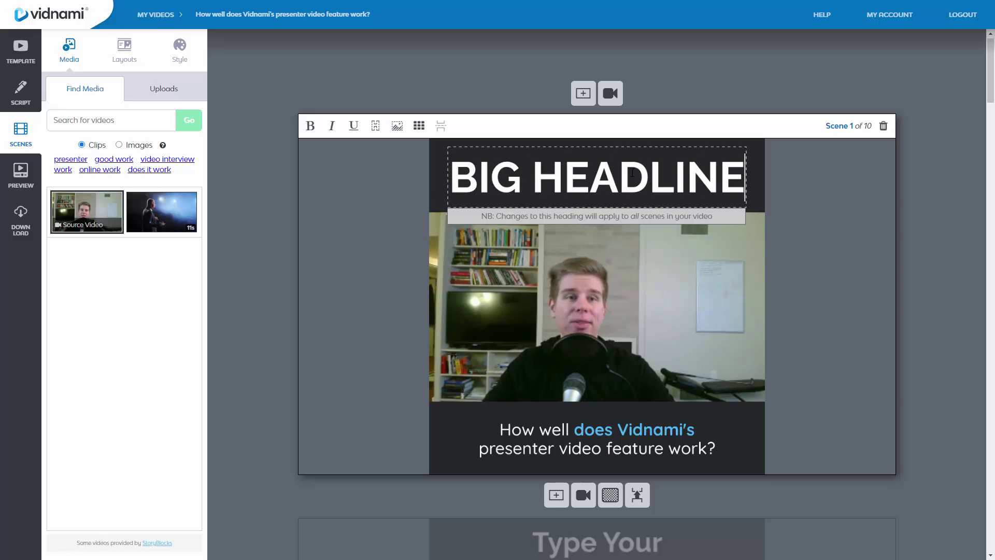
{"action": "type", "text": "PROMIS"}
{"action": "key", "text": "BackSpace"}
{"action": "type", "text": "ISE"}
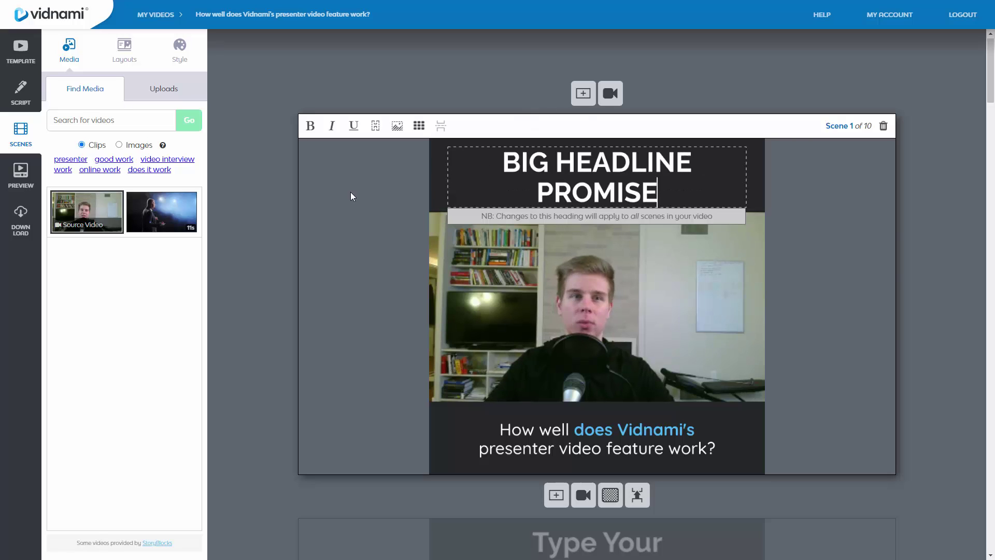
{"action": "left_click", "coordinate": [329, 207]}
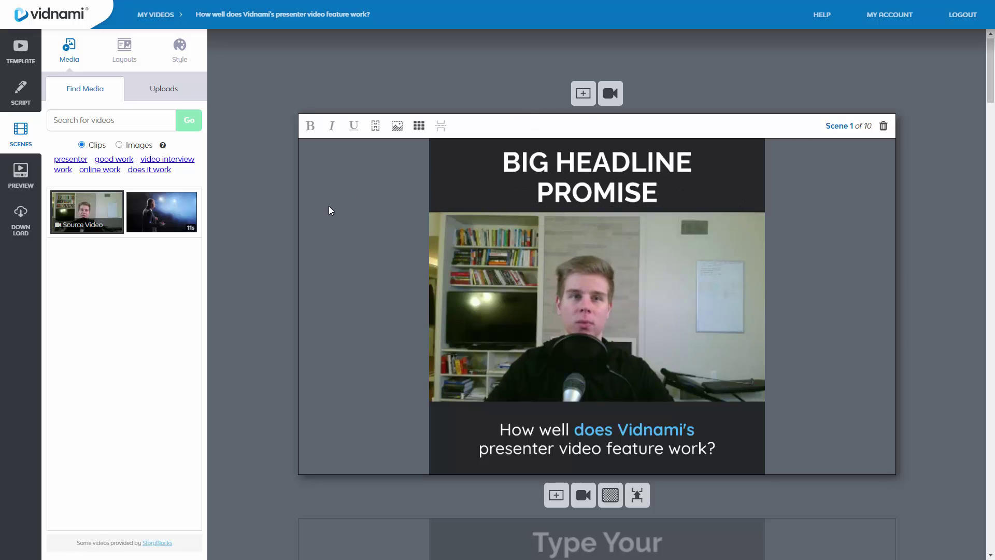
Underline the entire "BIG HEADLINE PROMISE" headline.
{"action": "left_click_drag", "start_coordinate": [667, 195], "coordinate": [380, 204]}
{"action": "key", "text": "ctrl+b"}
{"action": "left_click", "coordinate": [380, 204]}
{"action": "left_click", "coordinate": [624, 173]}
{"action": "key", "text": "shift+Up"}
{"action": "key", "text": "shift+Home"}
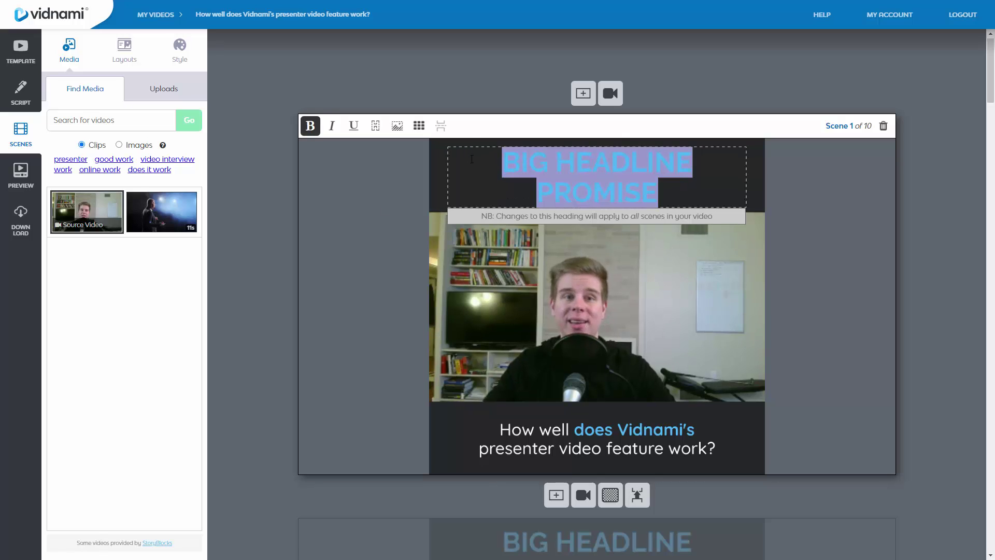
{"action": "key", "text": "ctrl+u"}
{"action": "left_click", "coordinate": [290, 224]}
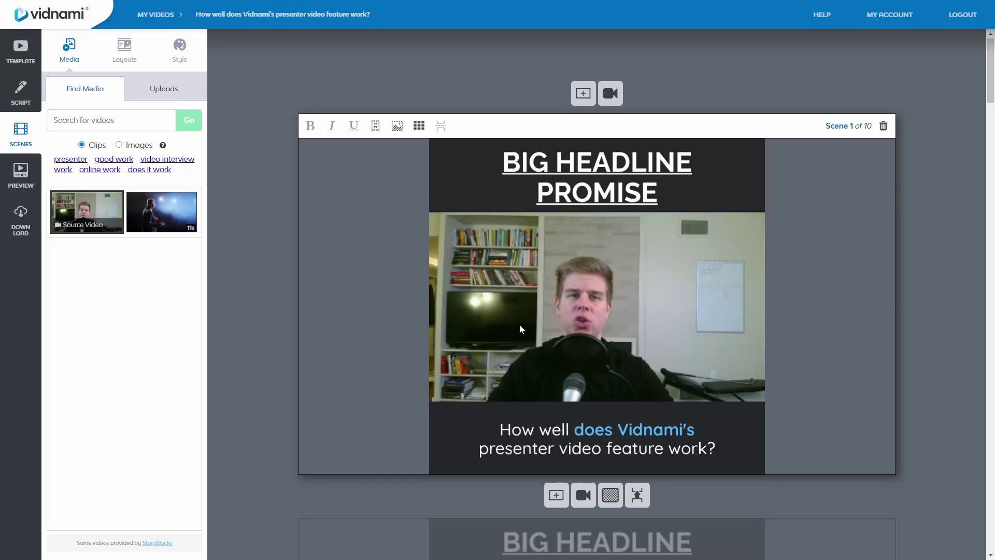
Browse the stock clips and images for scene 3's suggested keyword "accent".
{"action": "scroll", "coordinate": [633, 342], "scroll_direction": "down", "scroll_amount": 8}
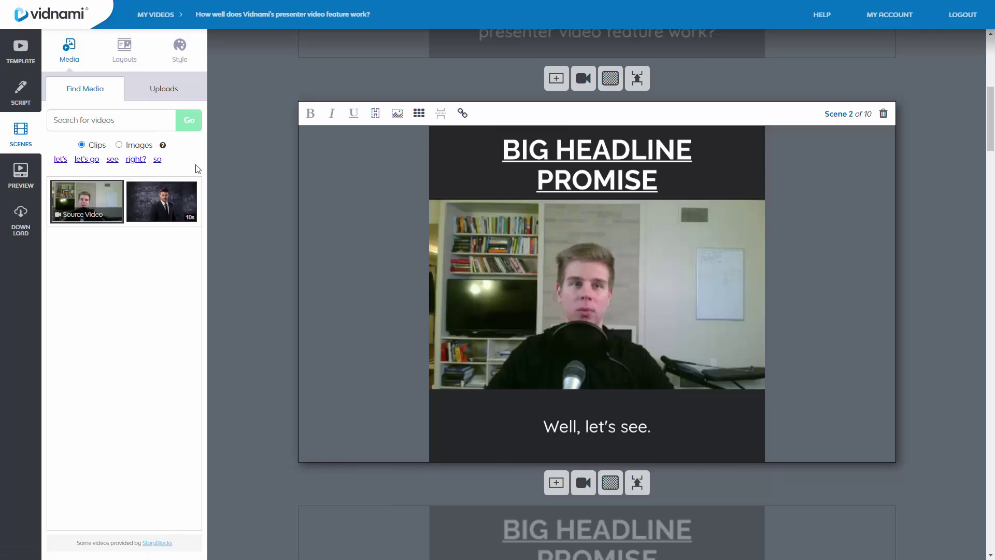
{"action": "scroll", "coordinate": [302, 197], "scroll_direction": "down", "scroll_amount": 3}
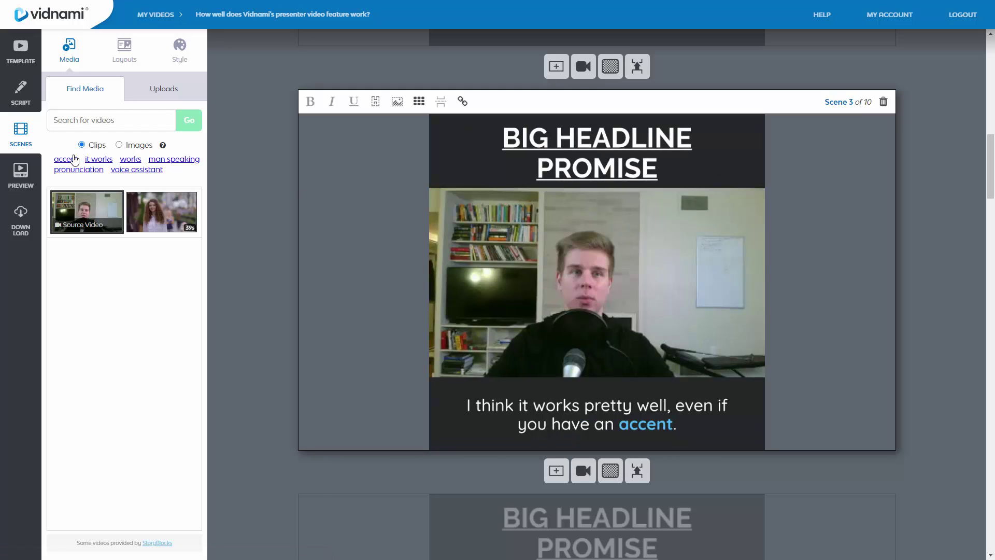
{"action": "left_click", "coordinate": [73, 159]}
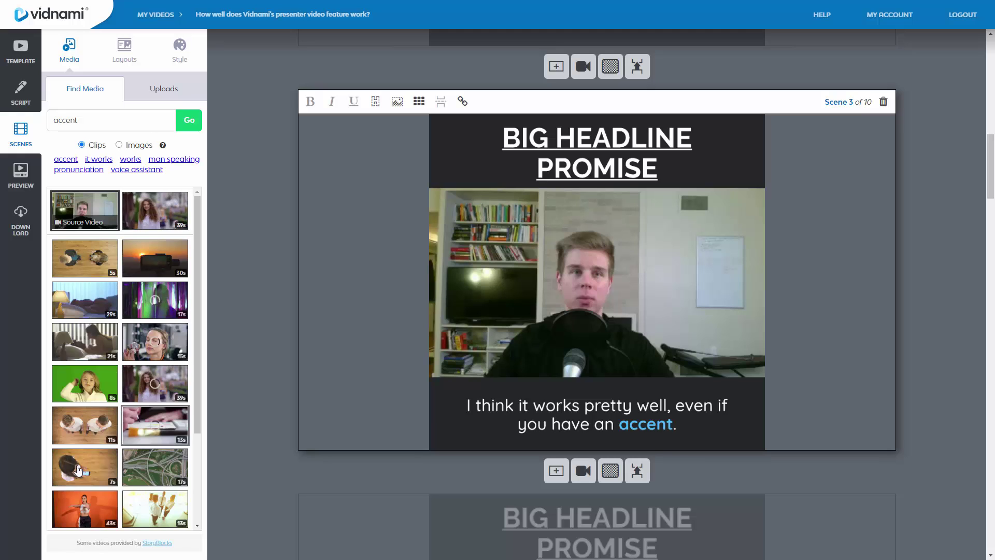
{"action": "left_click", "coordinate": [119, 145]}
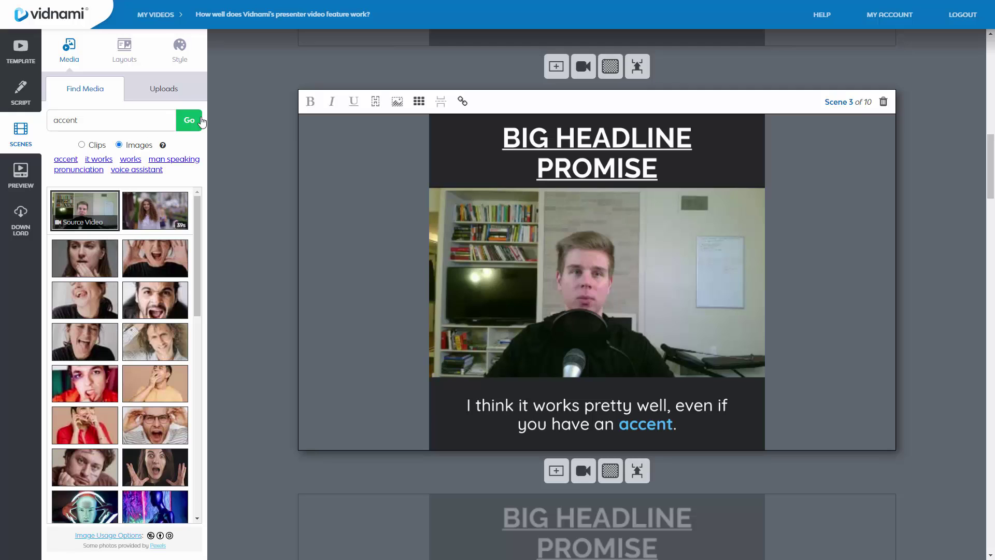
{"action": "left_click", "coordinate": [81, 144]}
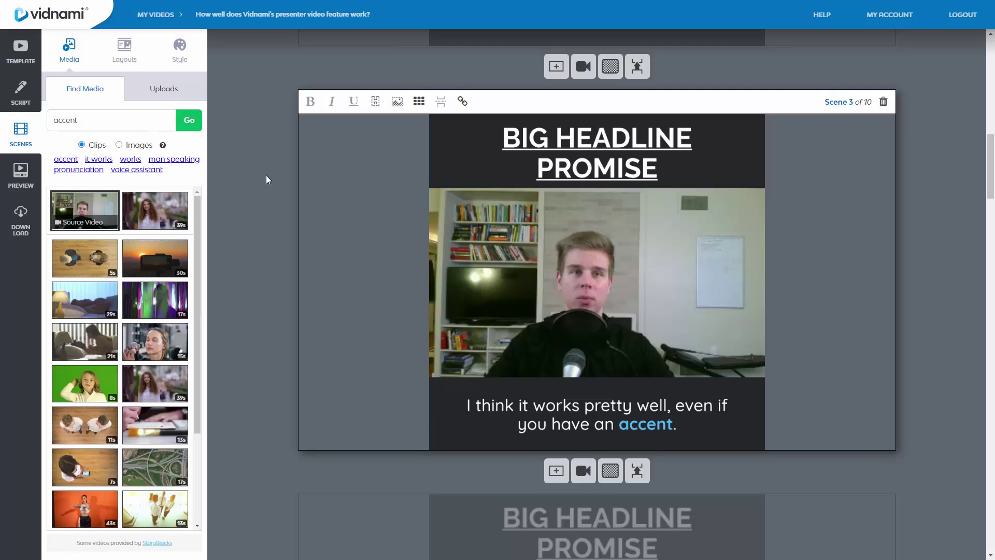
Find stock clips for "dictionary" and use the clip of a finger tracing printed text as scene 4's visual.
{"action": "scroll", "coordinate": [268, 180], "scroll_direction": "down", "scroll_amount": 1}
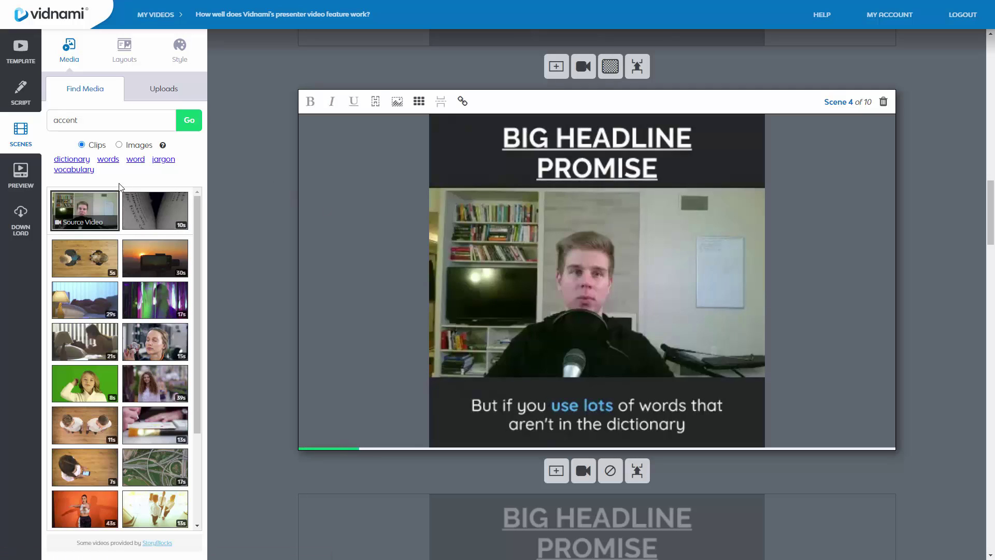
{"action": "left_click", "coordinate": [72, 160]}
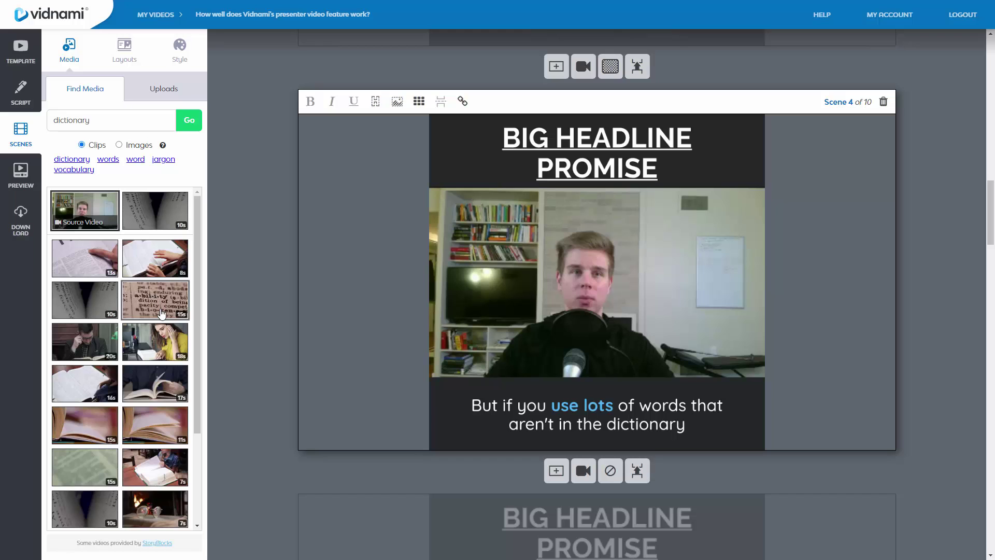
{"action": "left_click", "coordinate": [86, 274]}
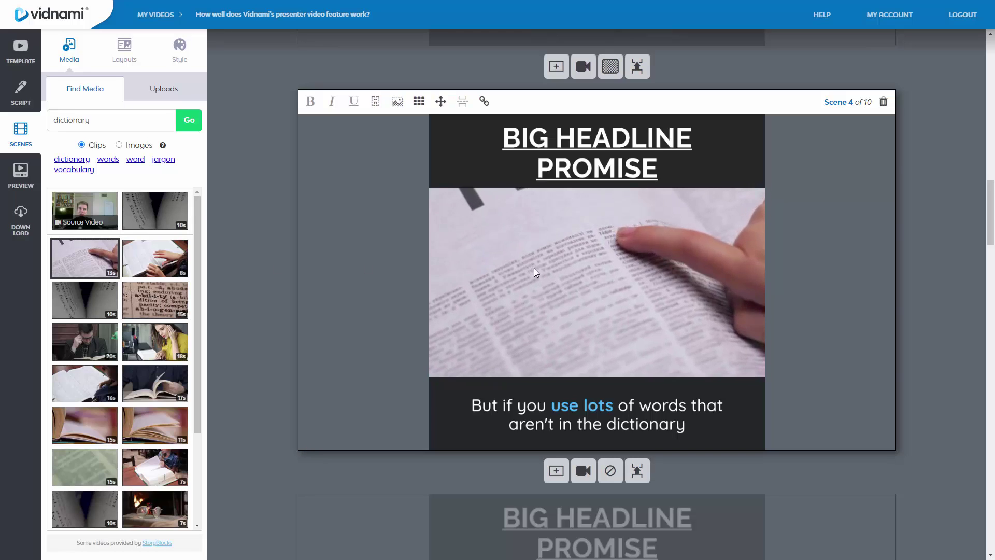
Search stock clips for "confused person" and set scene 6's visual to the thinking woman on a yellow background.
{"action": "scroll", "coordinate": [534, 269], "scroll_direction": "down", "scroll_amount": 2}
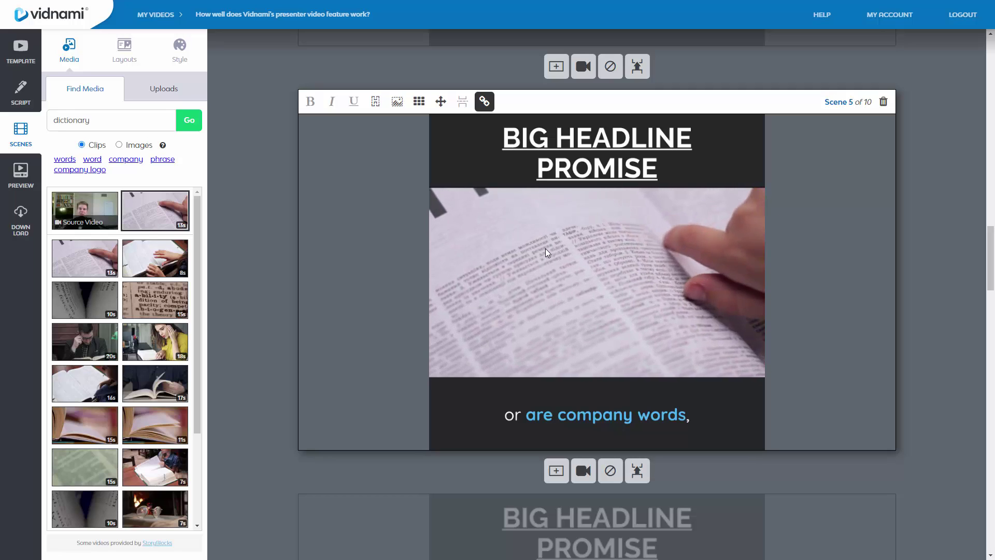
{"action": "scroll", "coordinate": [548, 278], "scroll_direction": "up", "scroll_amount": 7}
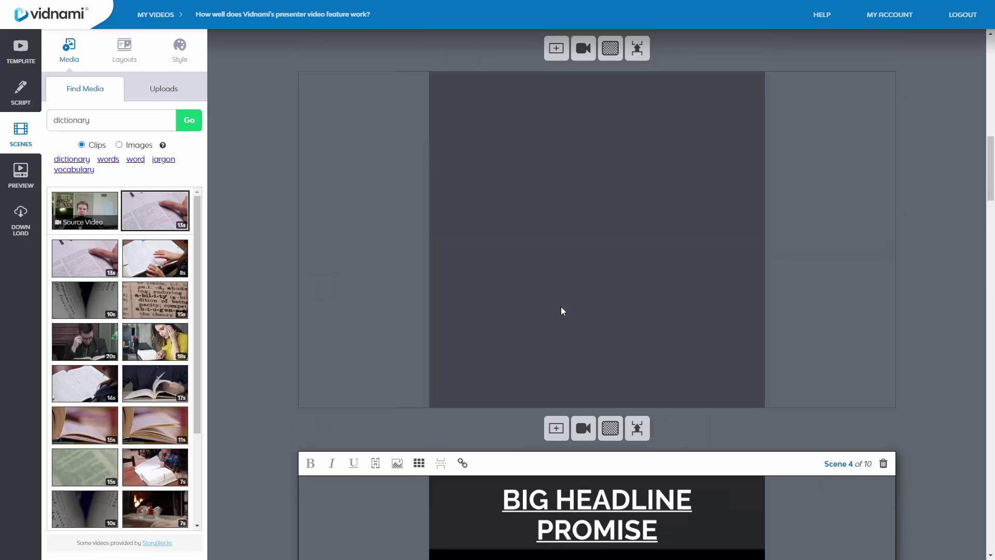
{"action": "scroll", "coordinate": [563, 311], "scroll_direction": "up", "scroll_amount": 15}
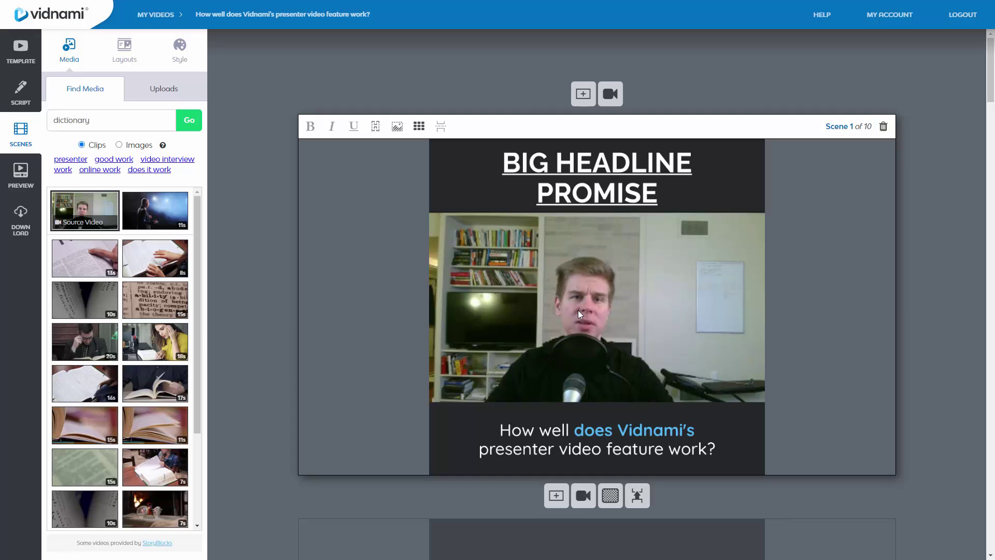
{"action": "scroll", "coordinate": [578, 310], "scroll_direction": "down", "scroll_amount": 8}
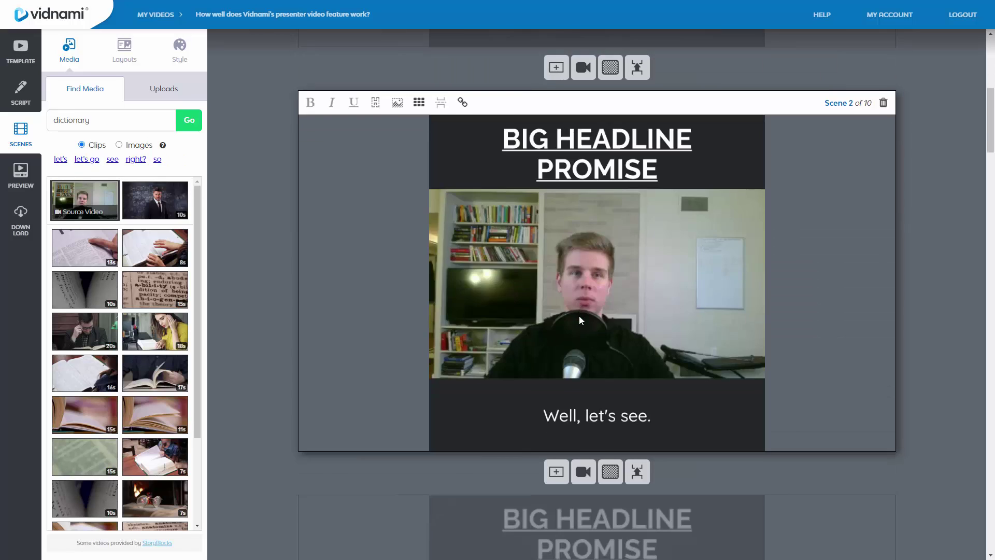
{"action": "scroll", "coordinate": [580, 317], "scroll_direction": "down", "scroll_amount": 6}
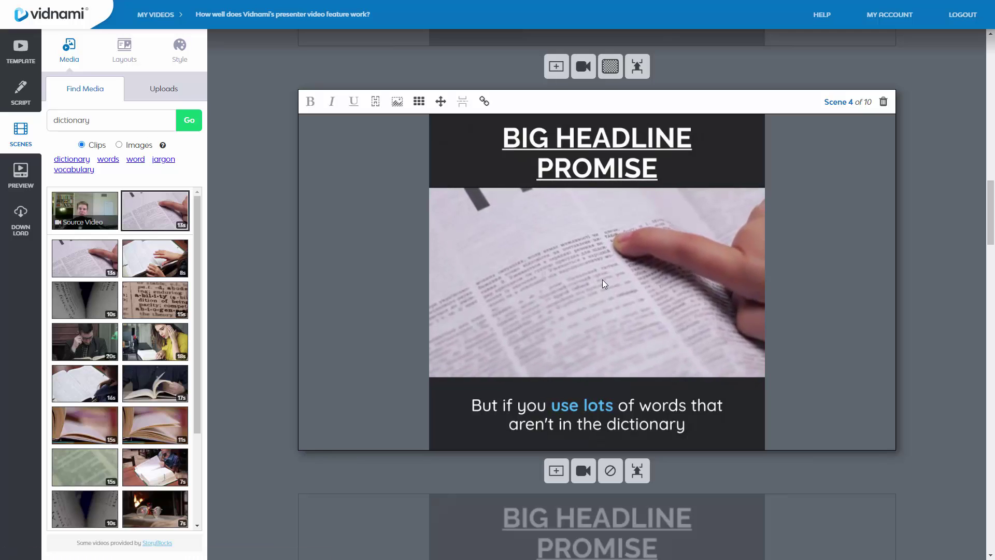
{"action": "scroll", "coordinate": [632, 332], "scroll_direction": "down", "scroll_amount": 3}
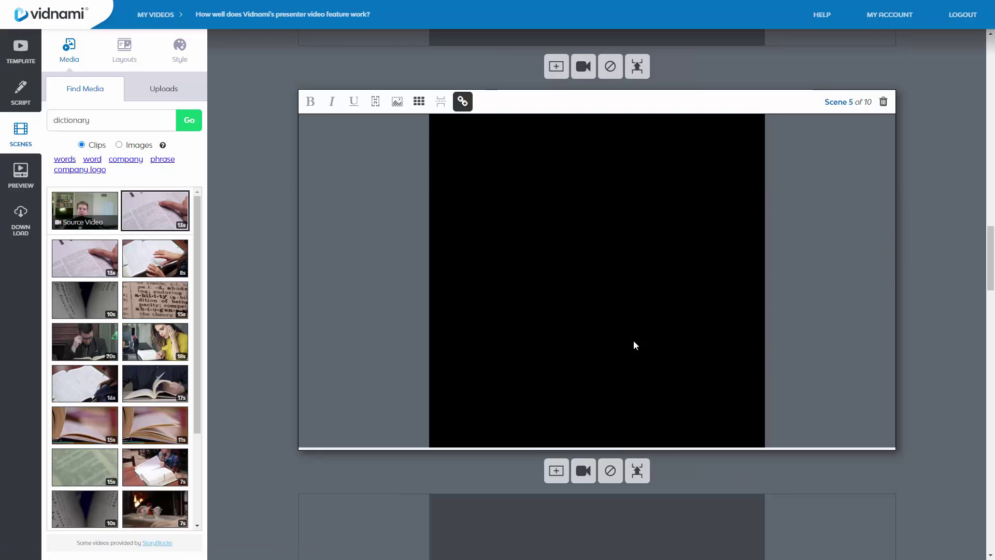
{"action": "scroll", "coordinate": [633, 342], "scroll_direction": "down", "scroll_amount": 3}
{"action": "double_click", "coordinate": [100, 121]}
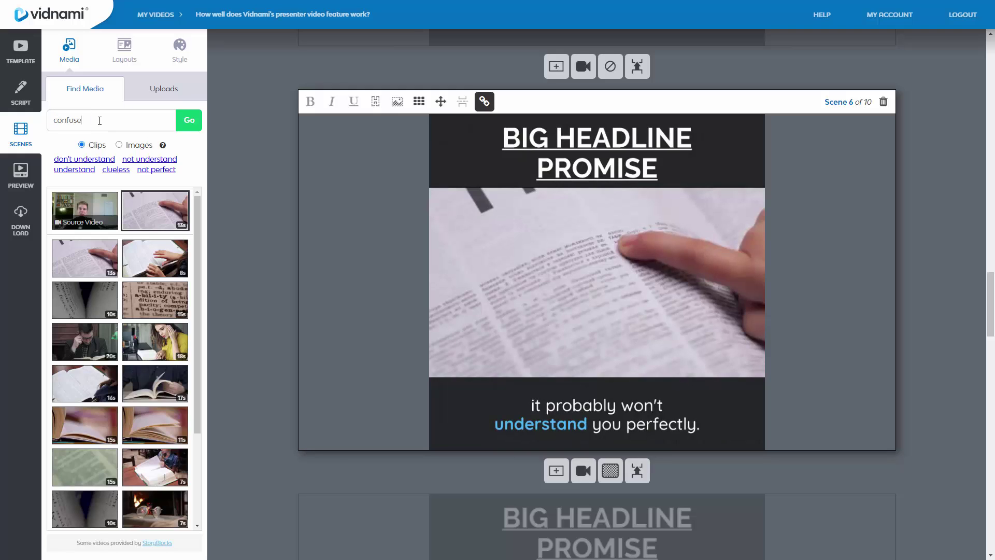
{"action": "type", "text": "confused person"}
{"action": "key", "text": "Return"}
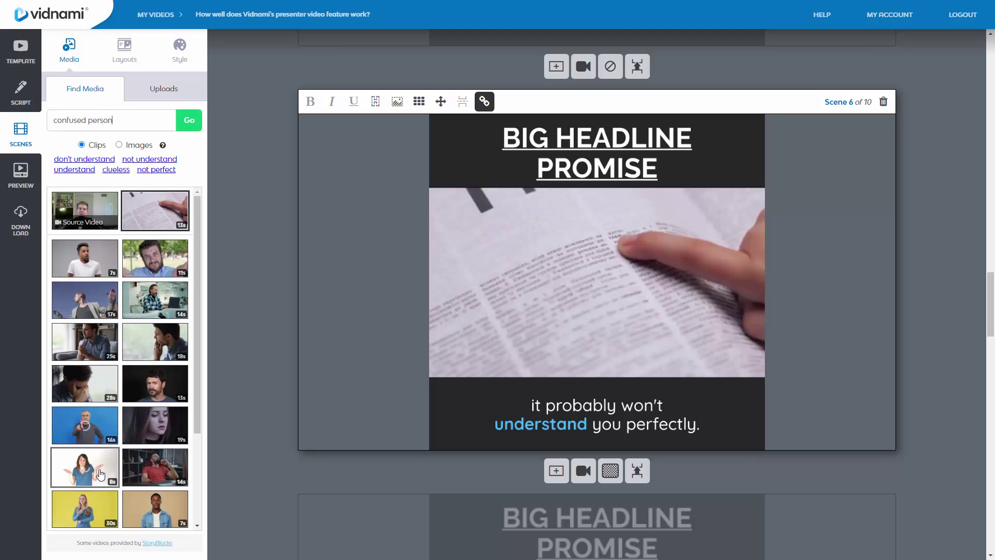
{"action": "left_click", "coordinate": [89, 509]}
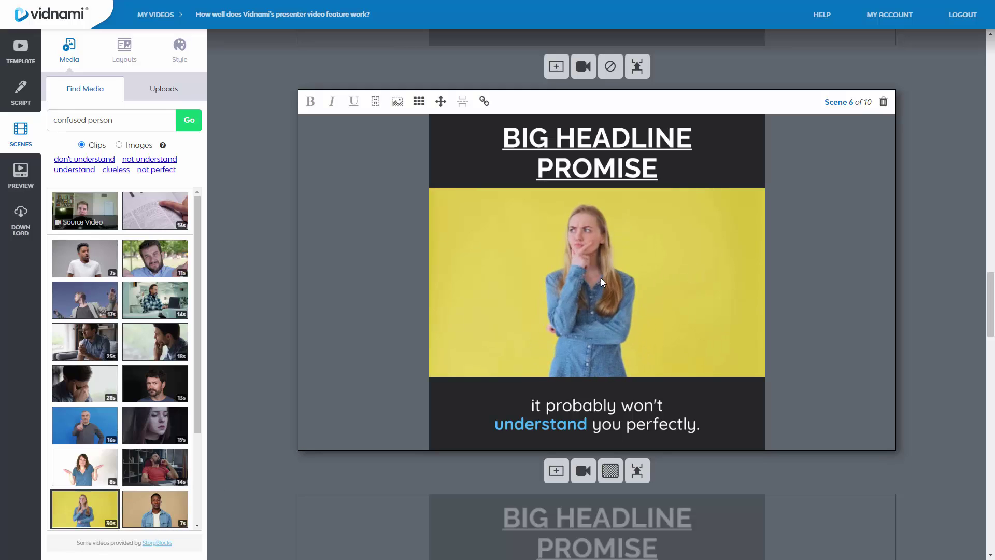
Link scene 7 to the preceding scene so that the same clip continues through it.
{"action": "scroll", "coordinate": [590, 285], "scroll_direction": "down", "scroll_amount": 5}
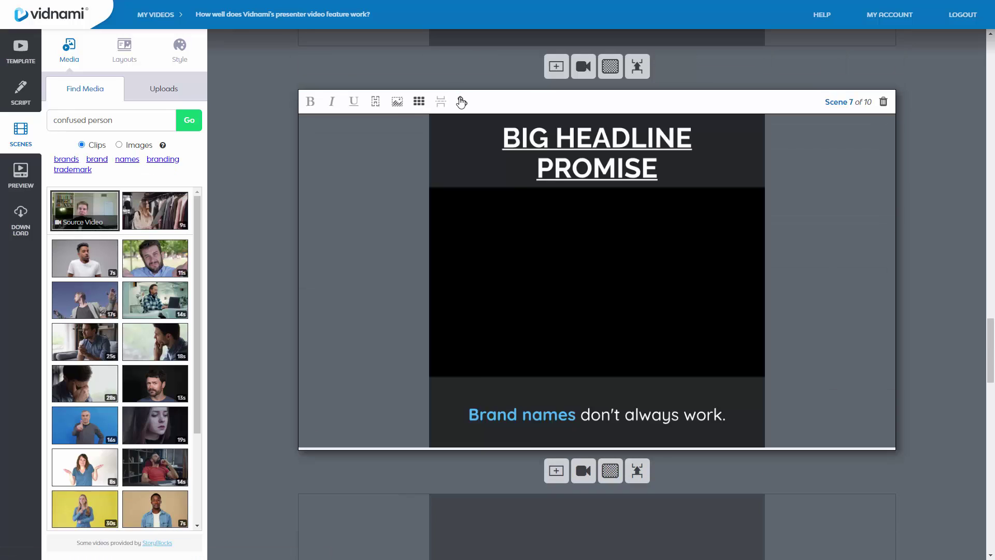
{"action": "left_click", "coordinate": [462, 101]}
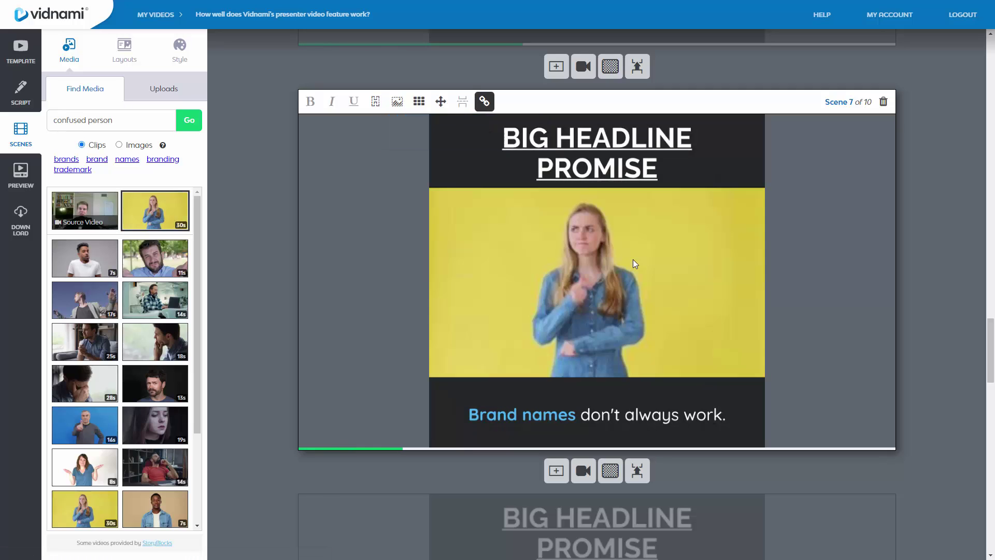
Remove the highlight from "You'll" in scene 10's caption and highlight "video is transcribed." in bold instead.
{"action": "scroll", "coordinate": [633, 265], "scroll_direction": "down", "scroll_amount": 5}
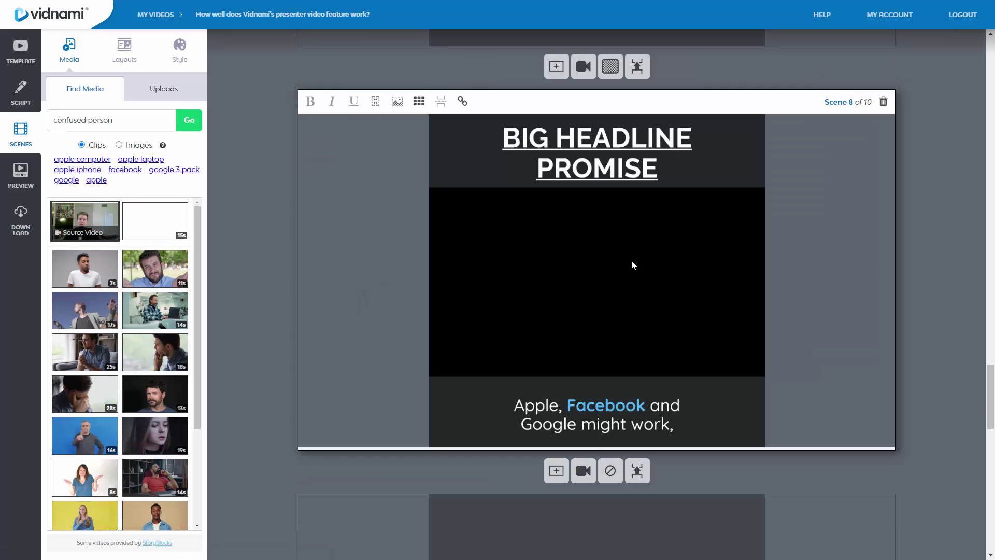
{"action": "scroll", "coordinate": [632, 260], "scroll_direction": "down", "scroll_amount": 10}
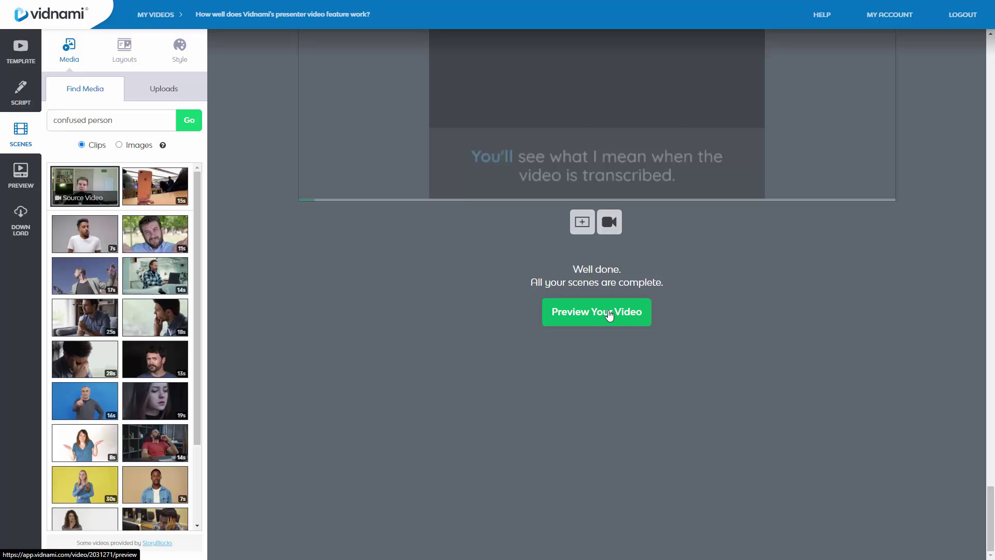
{"action": "scroll", "coordinate": [524, 214], "scroll_direction": "up", "scroll_amount": 2}
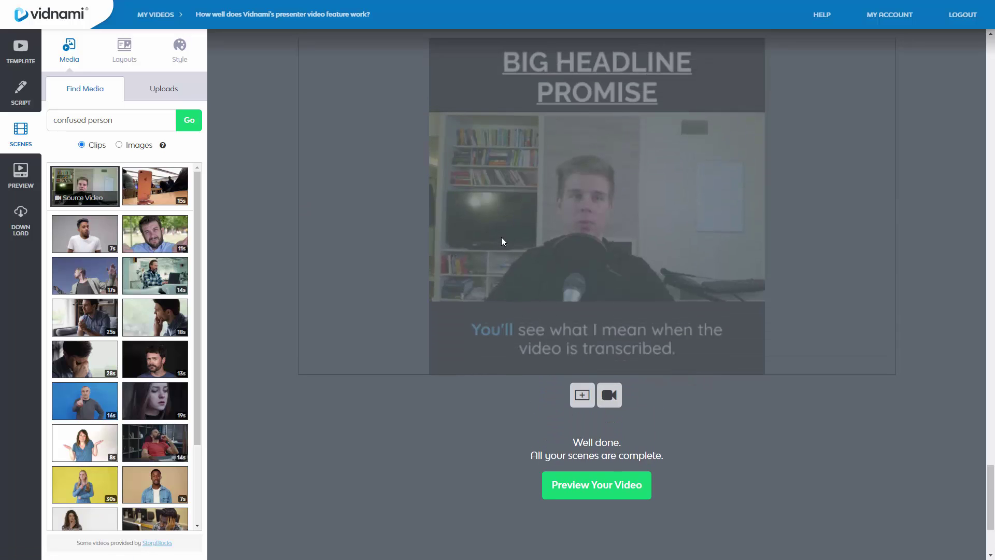
{"action": "left_click", "coordinate": [502, 237]}
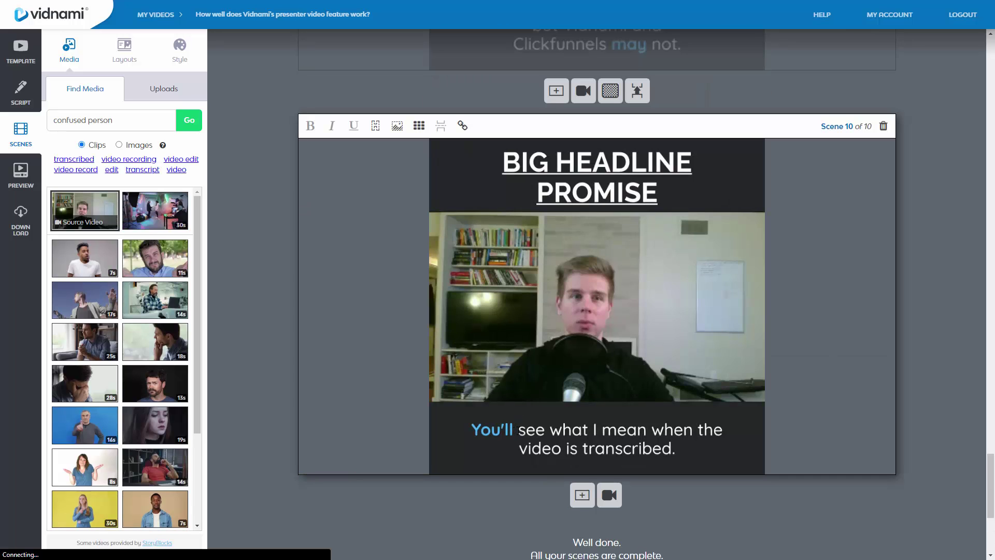
{"action": "double_click", "coordinate": [513, 429]}
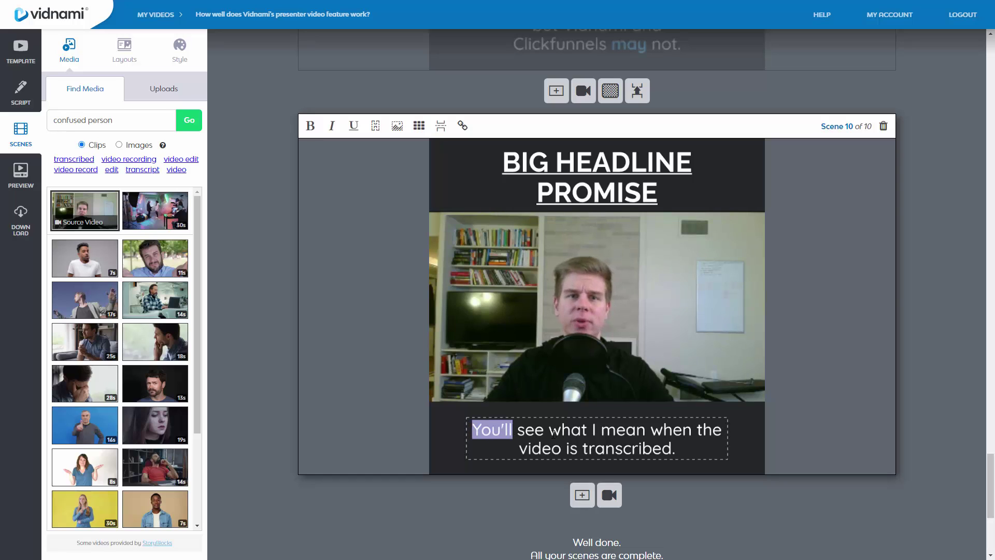
{"action": "left_click", "coordinate": [519, 448]}
{"action": "left_click_drag", "start_coordinate": [519, 449], "coordinate": [677, 449]}
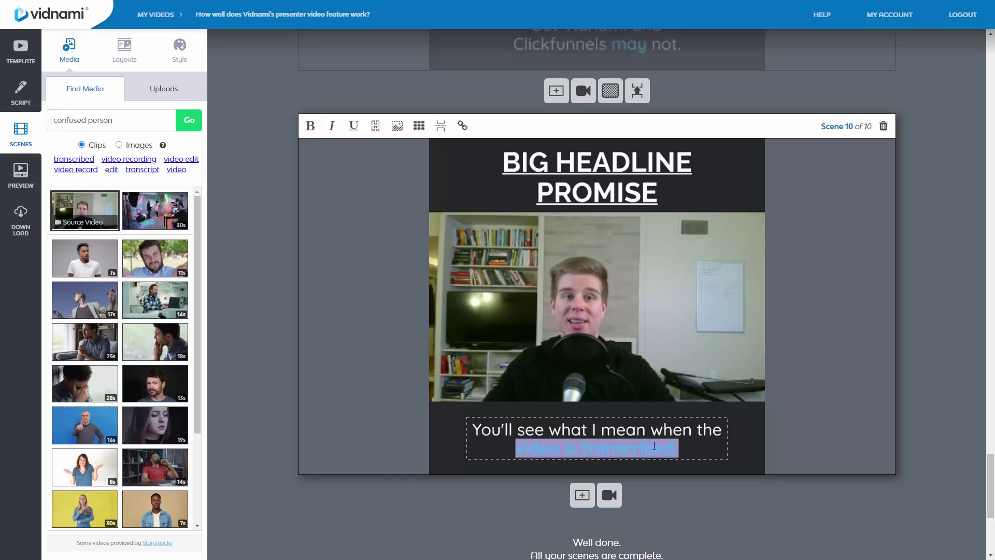
{"action": "key", "text": "ctrl+b"}
Extend the bold highlight on "may" in scene 9's caption to include the word "not".
{"action": "scroll", "coordinate": [654, 445], "scroll_direction": "up", "scroll_amount": 6}
{"action": "left_click", "coordinate": [654, 449]}
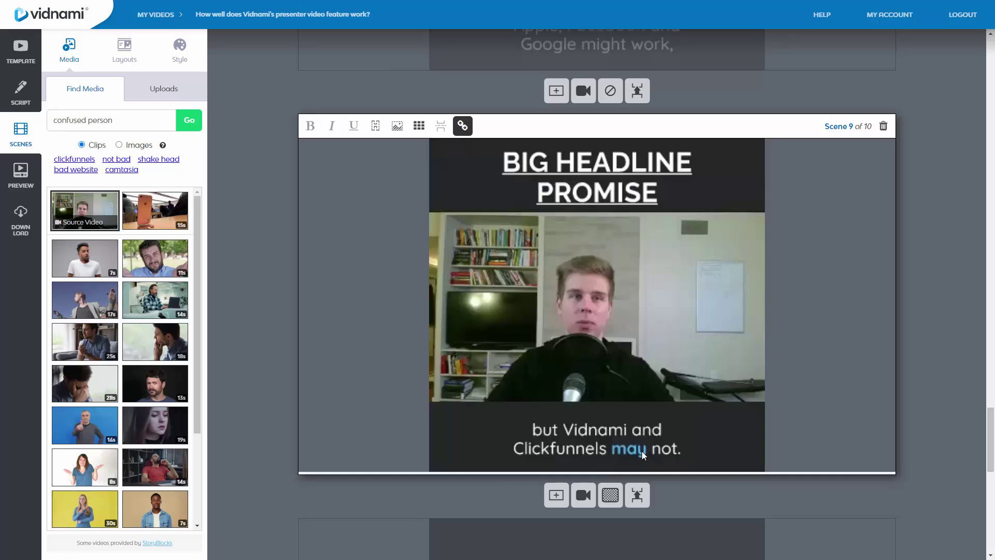
{"action": "mouse_move", "coordinate": [653, 450]}
{"action": "left_mouse_down"}
{"action": "mouse_move", "coordinate": [682, 449]}
{"action": "mouse_move", "coordinate": [673, 449]}
{"action": "left_mouse_up"}
{"action": "key", "text": "ctrl+b"}
{"action": "left_click", "coordinate": [680, 449]}
{"action": "key", "text": "ctrl+b"}
{"action": "left_click", "coordinate": [689, 447]}
{"action": "scroll", "coordinate": [689, 447], "scroll_direction": "up", "scroll_amount": 4}
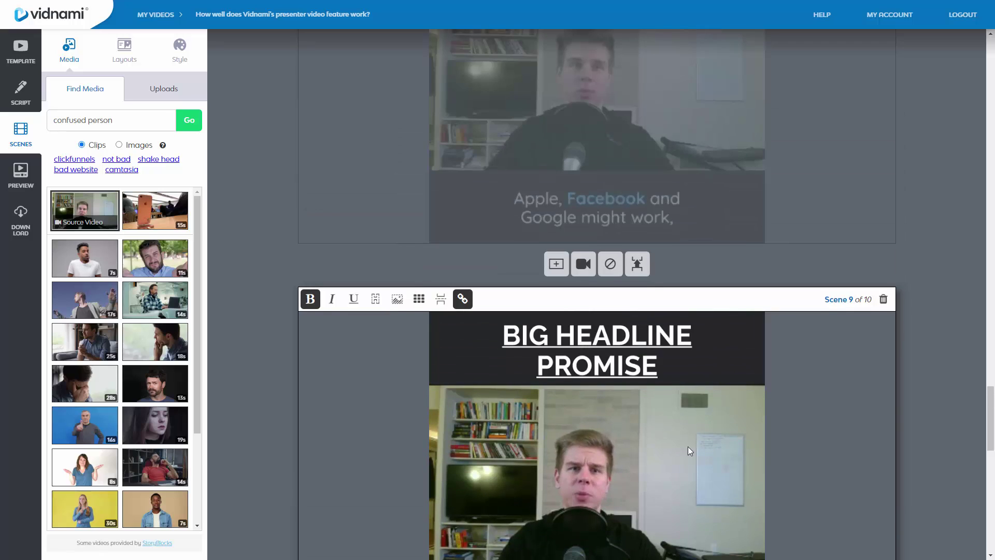
{"action": "scroll", "coordinate": [688, 447], "scroll_direction": "down", "scroll_amount": 15}
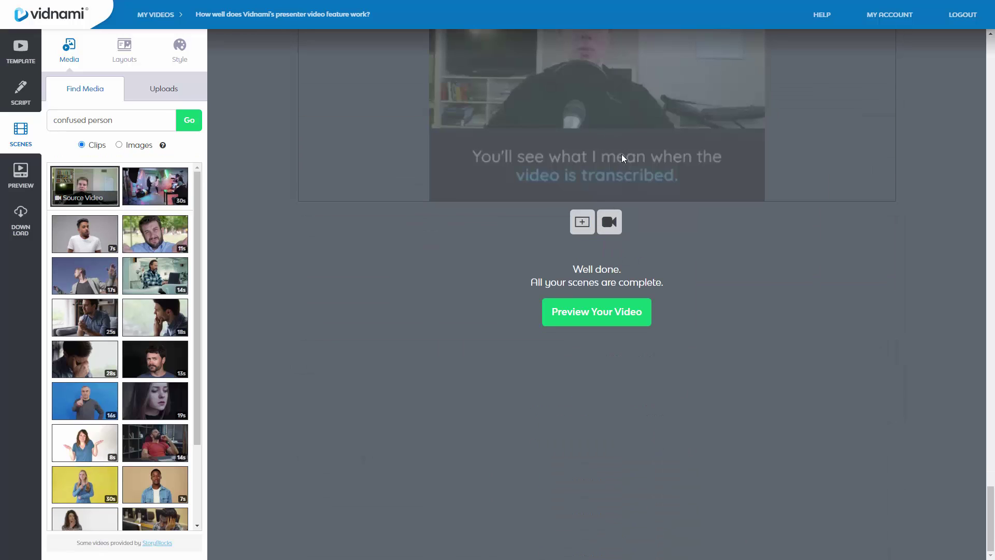
Finish editing the scenes and open the preview of the whole video.
{"action": "left_click", "coordinate": [621, 154]}
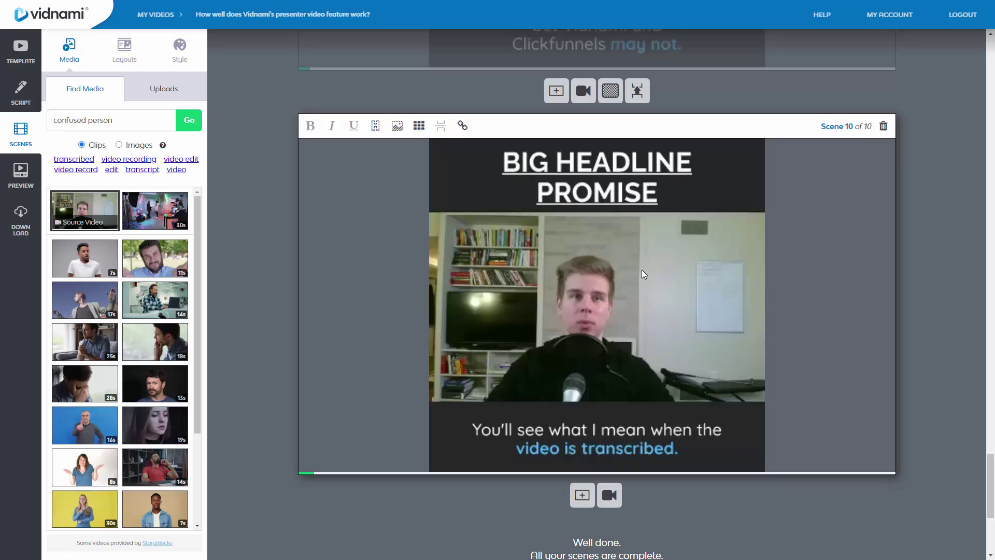
{"action": "scroll", "coordinate": [642, 273], "scroll_direction": "down", "scroll_amount": 3}
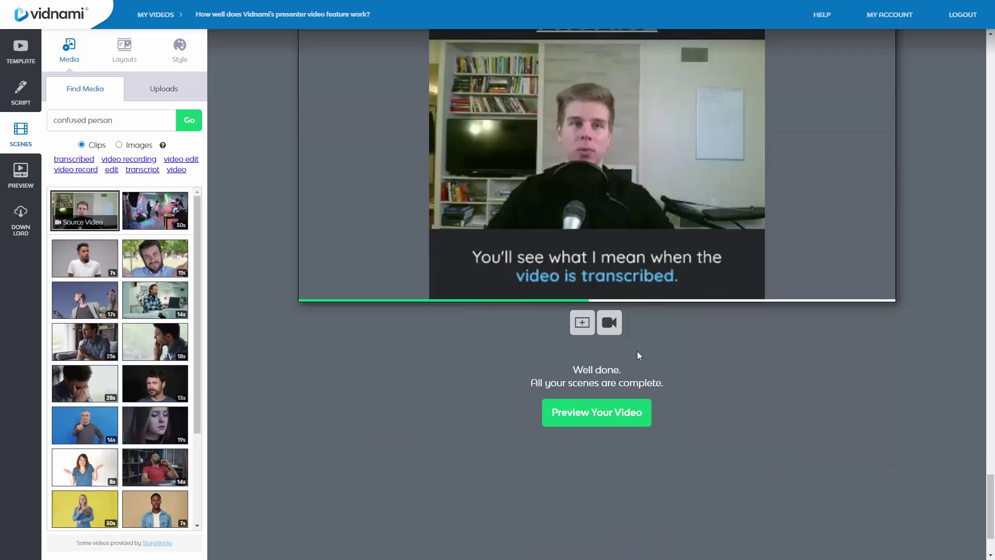
{"action": "left_click", "coordinate": [605, 412]}
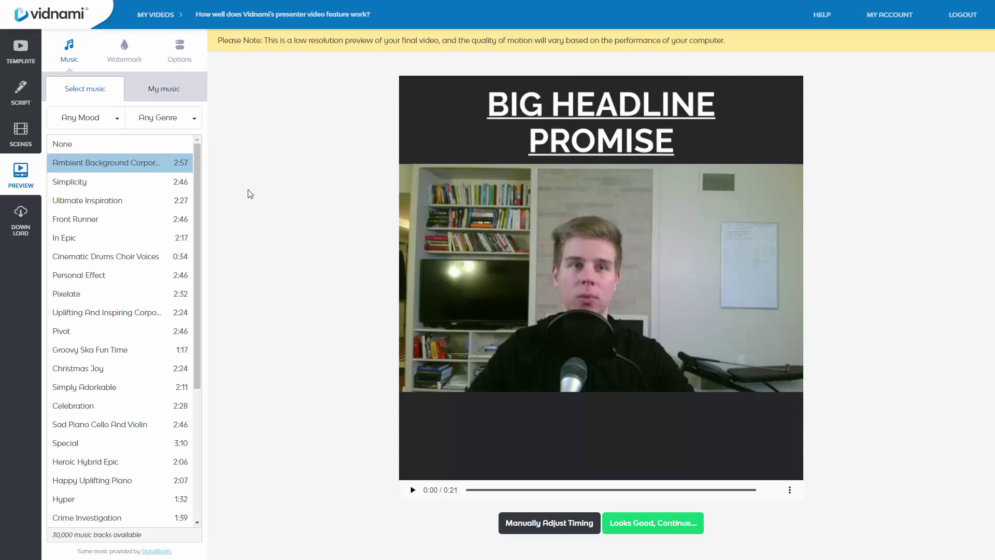
Filter the background music by Happy mood and Corporate genre, and choose the track "Uplifting and Inspiring Corporate".
{"action": "left_click", "coordinate": [110, 119]}
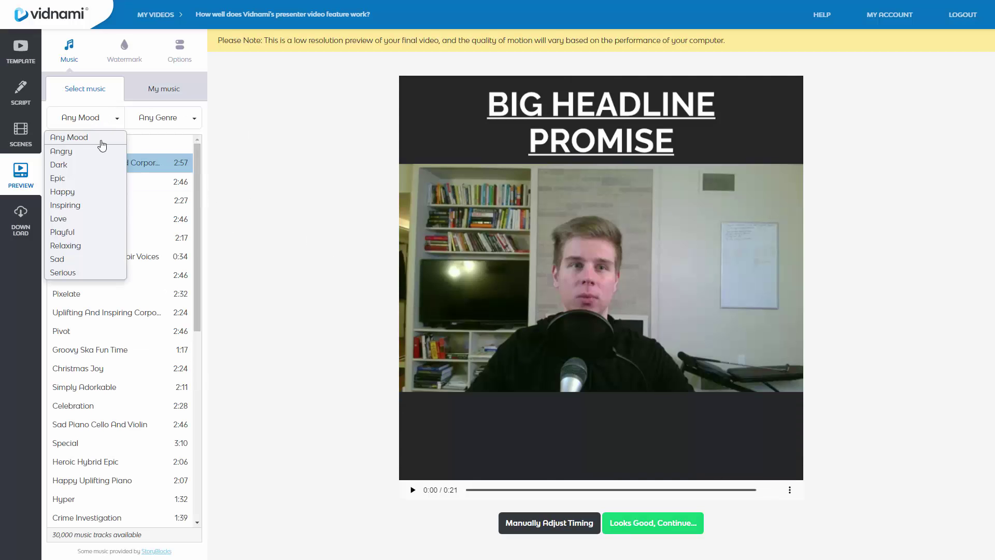
{"action": "left_click", "coordinate": [81, 191]}
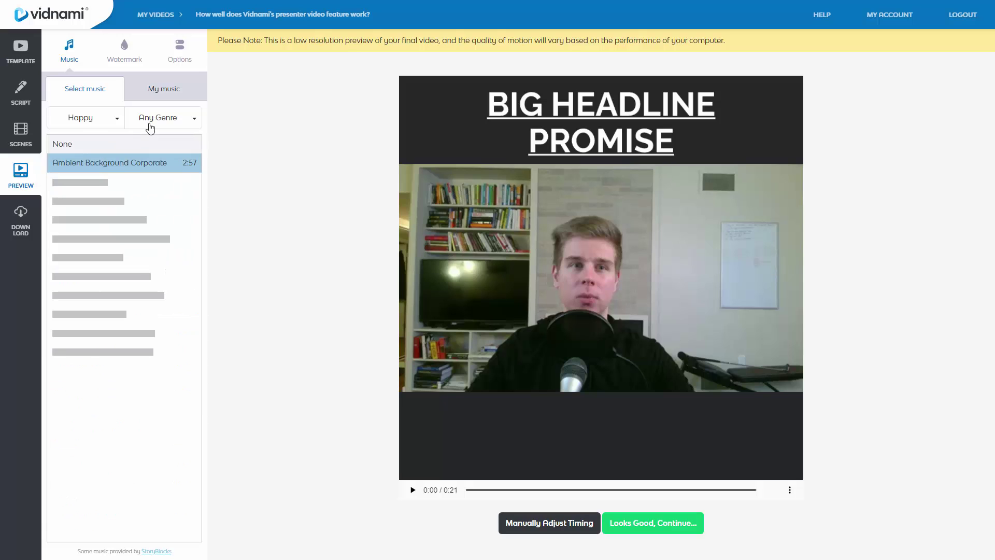
{"action": "left_click", "coordinate": [150, 128]}
{"action": "left_click", "coordinate": [158, 223]}
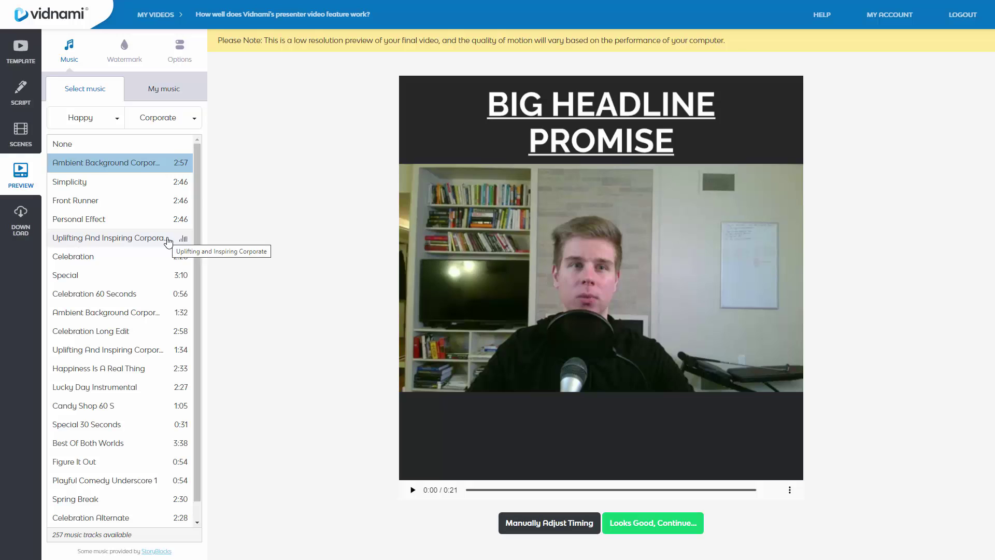
{"action": "left_click", "coordinate": [168, 241]}
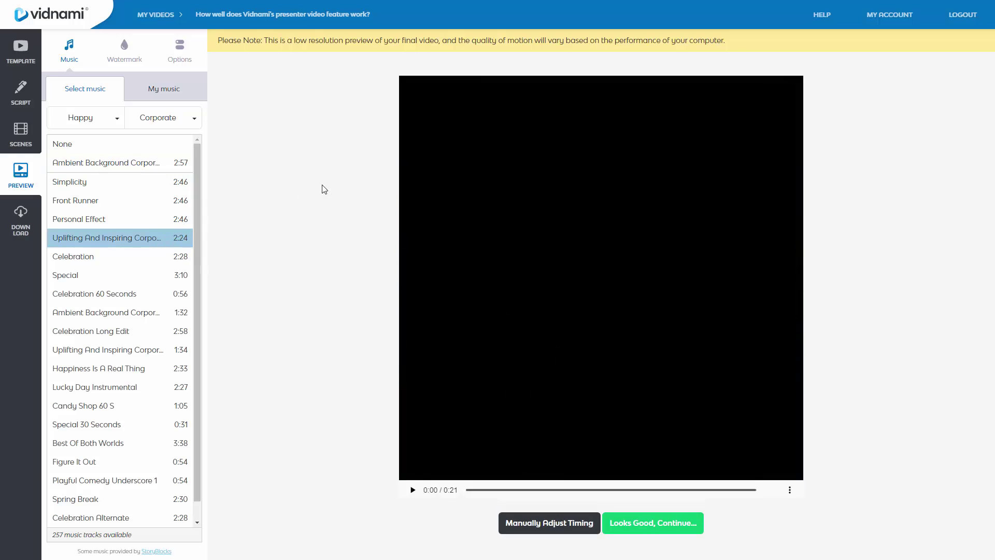
Review the music and voice track volume options and look through the saved watermarks.
{"action": "left_click", "coordinate": [167, 48]}
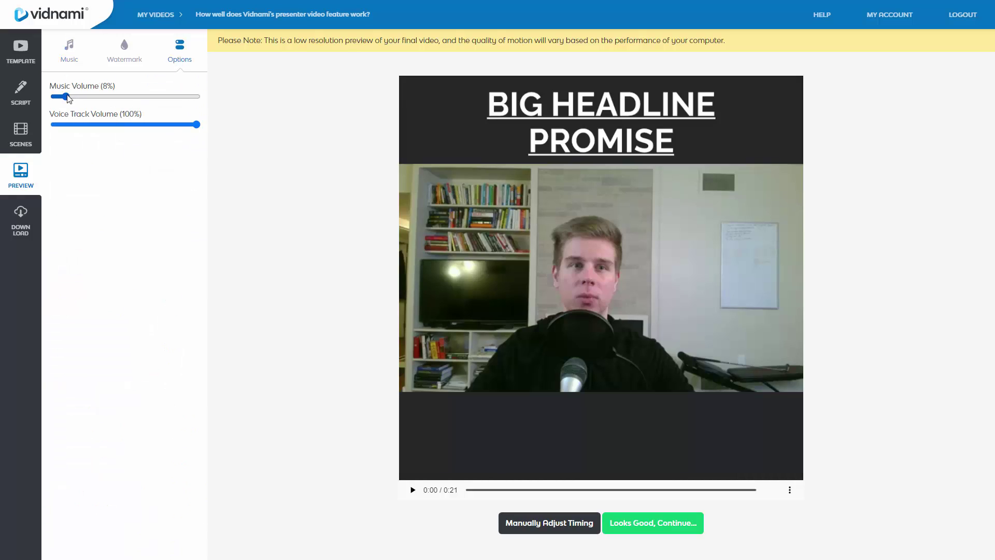
{"action": "left_click", "coordinate": [126, 61]}
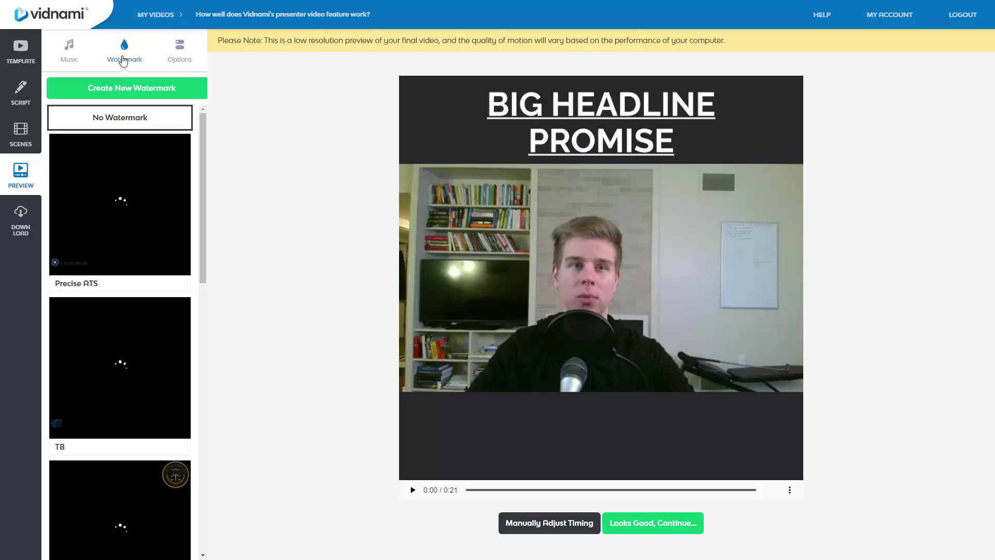
{"action": "mouse_move", "coordinate": [129, 222]}
{"action": "scroll", "coordinate": [112, 280], "scroll_direction": "down", "scroll_amount": 1}
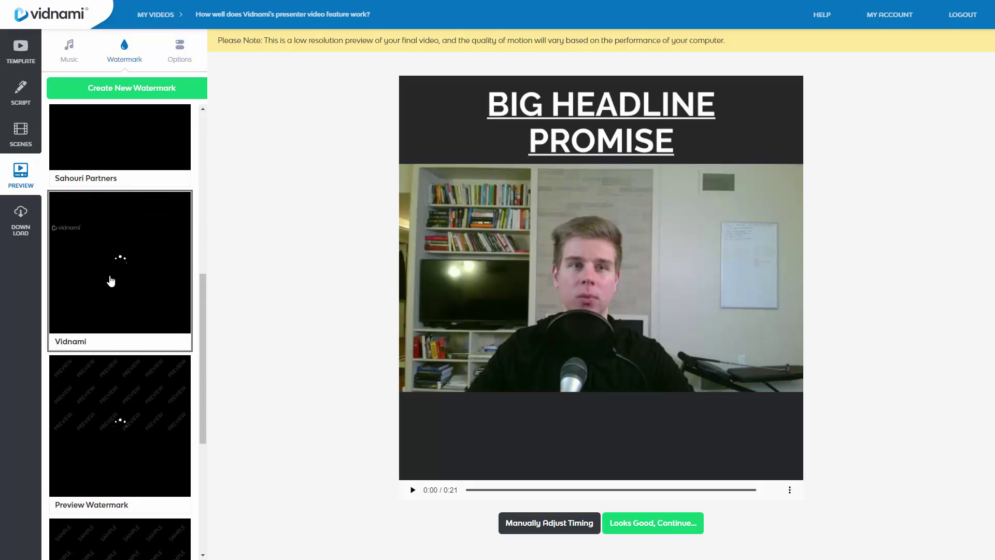
{"action": "scroll", "coordinate": [113, 283], "scroll_direction": "up", "scroll_amount": 1}
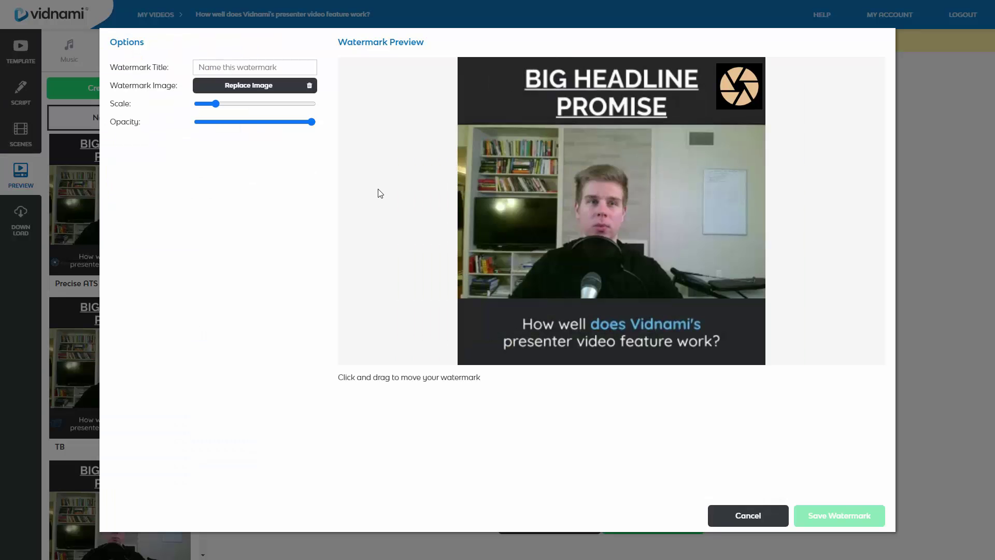
Try placing a new logo watermark in the upper-left corner of the video frame, and discard it without saving.
{"action": "left_click_drag", "start_coordinate": [741, 86], "coordinate": [492, 88]}
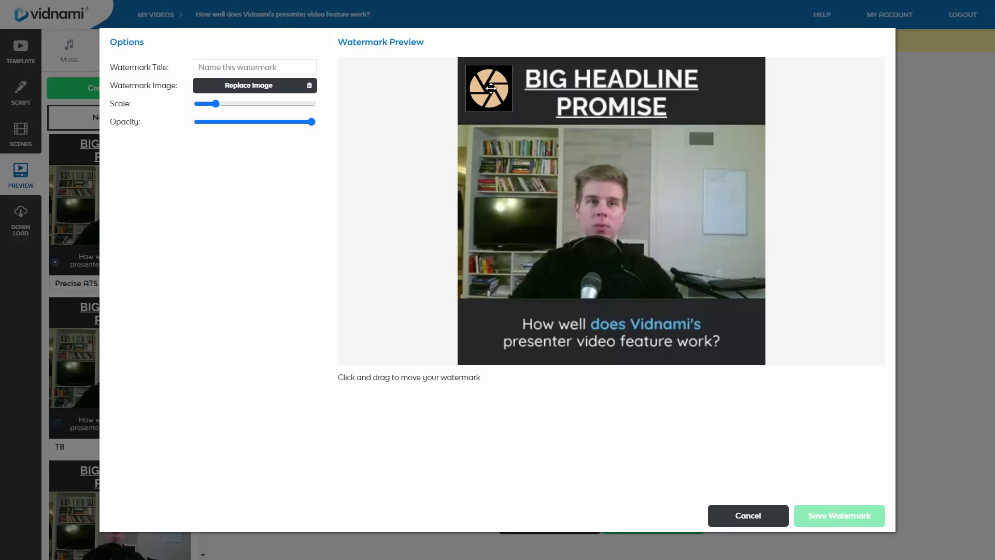
{"action": "mouse_move", "coordinate": [491, 89]}
{"action": "left_mouse_down"}
{"action": "mouse_move", "coordinate": [718, 84]}
{"action": "mouse_move", "coordinate": [724, 93]}
{"action": "mouse_move", "coordinate": [470, 92]}
{"action": "mouse_move", "coordinate": [492, 93]}
{"action": "mouse_move", "coordinate": [491, 331]}
{"action": "mouse_move", "coordinate": [482, 335]}
{"action": "mouse_move", "coordinate": [482, 82]}
{"action": "mouse_move", "coordinate": [501, 93]}
{"action": "mouse_move", "coordinate": [483, 85]}
{"action": "mouse_move", "coordinate": [751, 85]}
{"action": "mouse_move", "coordinate": [743, 96]}
{"action": "mouse_move", "coordinate": [474, 89]}
{"action": "mouse_move", "coordinate": [740, 87]}
{"action": "mouse_move", "coordinate": [494, 79]}
{"action": "left_mouse_up"}
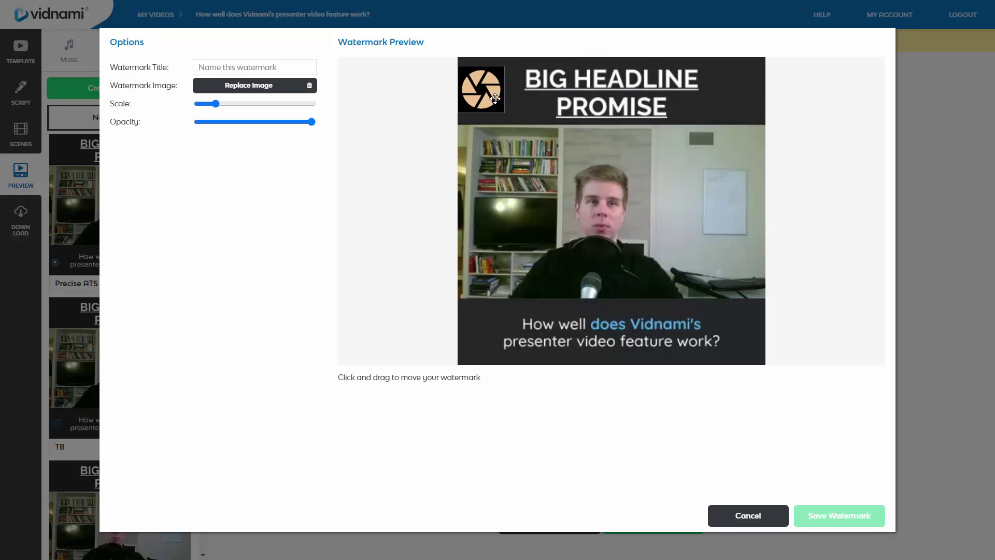
{"action": "left_click", "coordinate": [745, 515]}
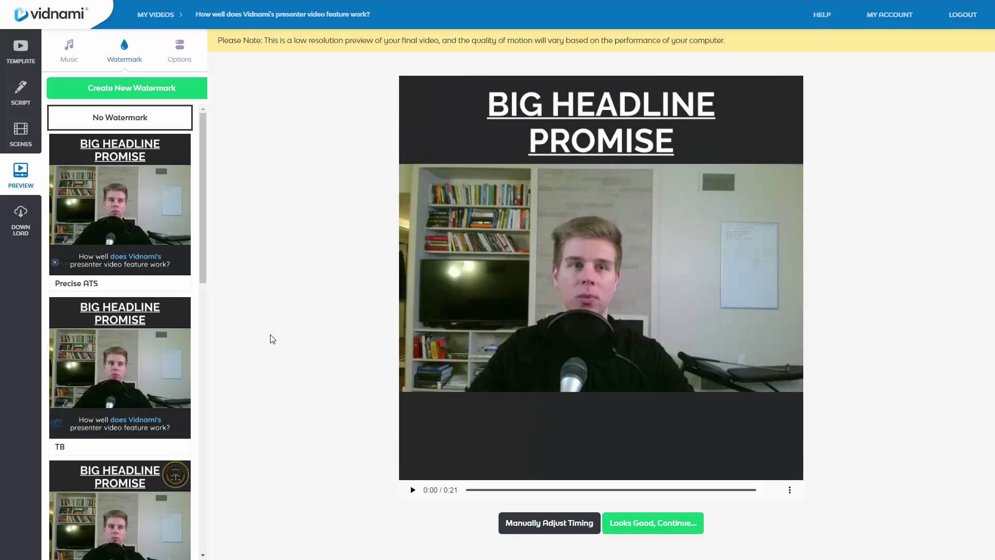
Try the Sahouri Partners watermark on the video, restore No Watermark and return to the music settings.
{"action": "scroll", "coordinate": [119, 363], "scroll_direction": "down", "scroll_amount": 3}
{"action": "left_click", "coordinate": [120, 363]}
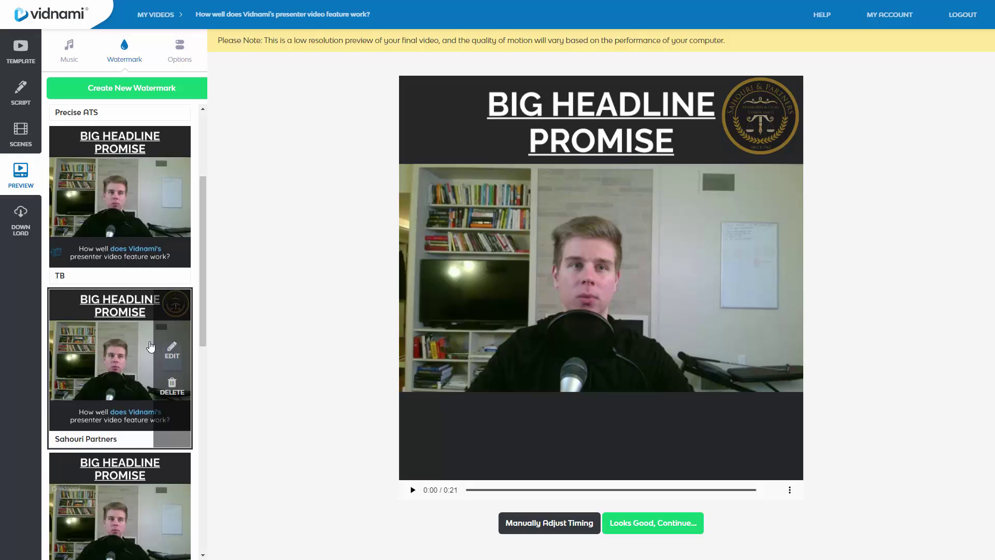
{"action": "scroll", "coordinate": [171, 337], "scroll_direction": "up", "scroll_amount": 3}
{"action": "left_click", "coordinate": [116, 116]}
{"action": "left_click", "coordinate": [67, 52]}
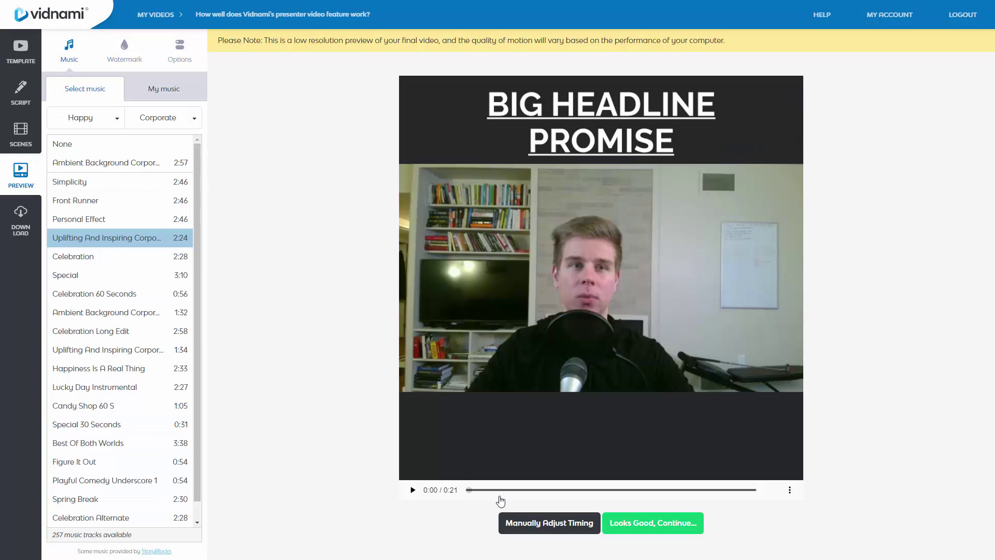
Open manual timing adjustment and play the timeline through to the "it probably won't understand you perfectly" scene.
{"action": "left_click", "coordinate": [530, 525]}
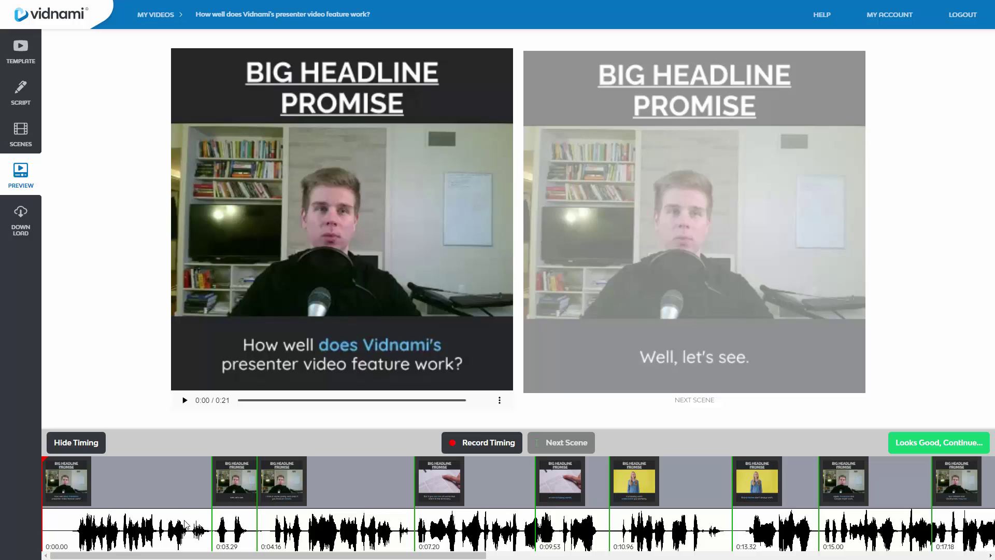
{"action": "left_click_drag", "start_coordinate": [185, 523], "coordinate": [199, 522]}
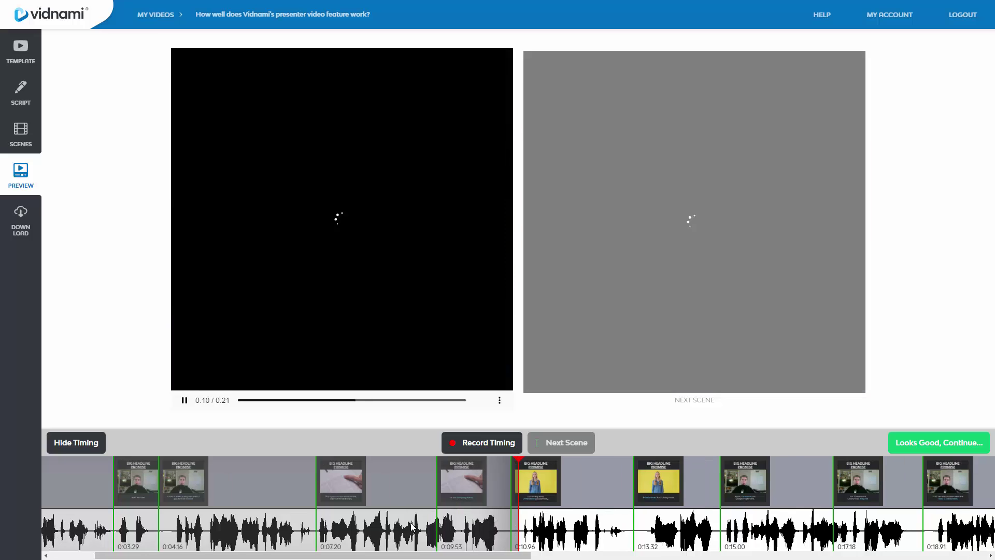
{"action": "key", "text": "space"}
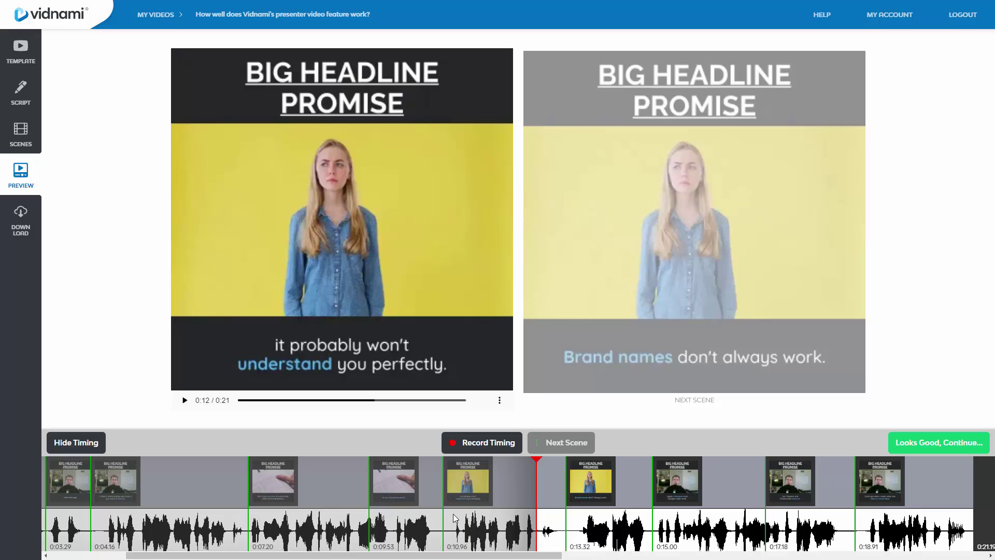
Check the transition into the "Brand names don't always work" scene and delay that scene's start to 0:13.40.
{"action": "left_click", "coordinate": [435, 520]}
{"action": "left_click", "coordinate": [572, 522]}
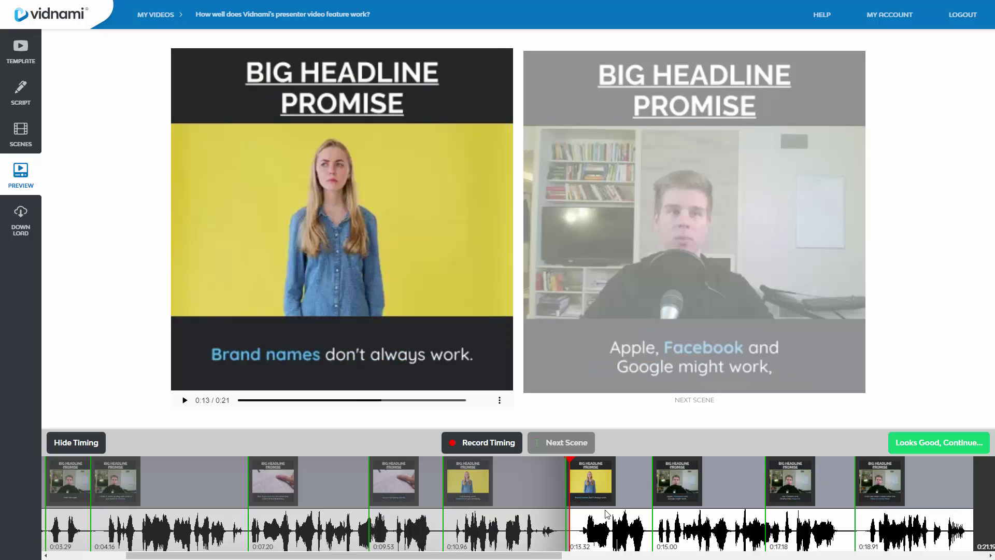
{"action": "left_click", "coordinate": [562, 519]}
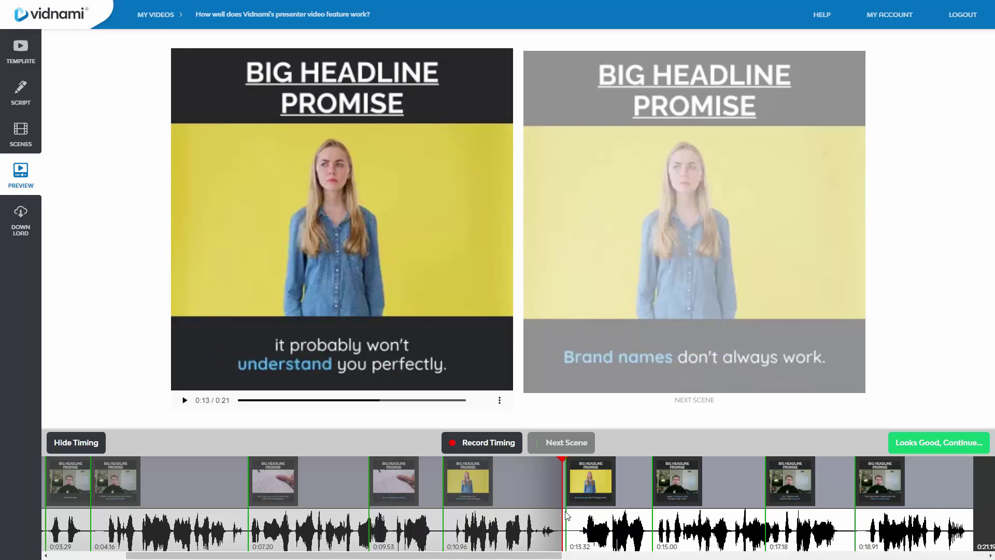
{"action": "left_click_drag", "start_coordinate": [565, 516], "coordinate": [570, 517]}
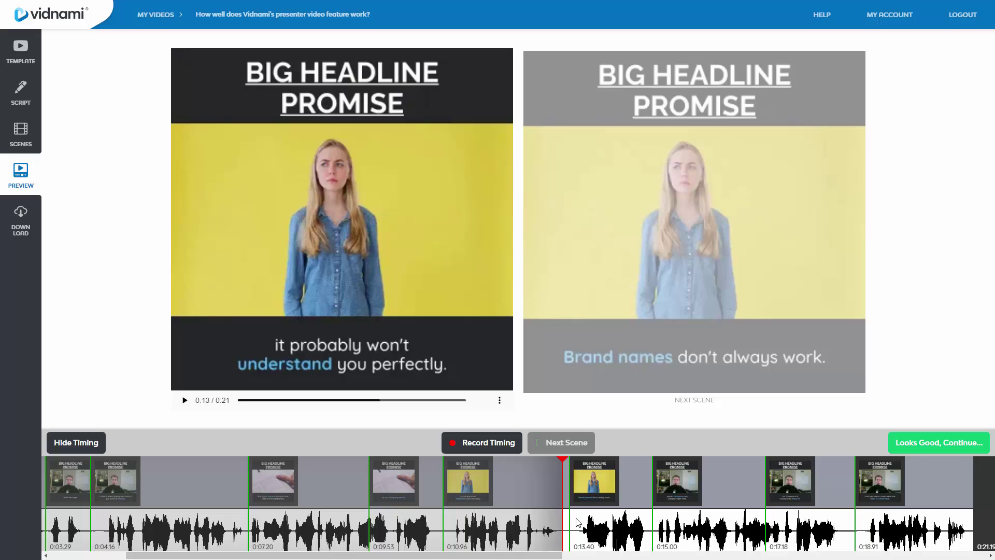
{"action": "scroll", "coordinate": [578, 524], "scroll_direction": "right", "scroll_amount": 4}
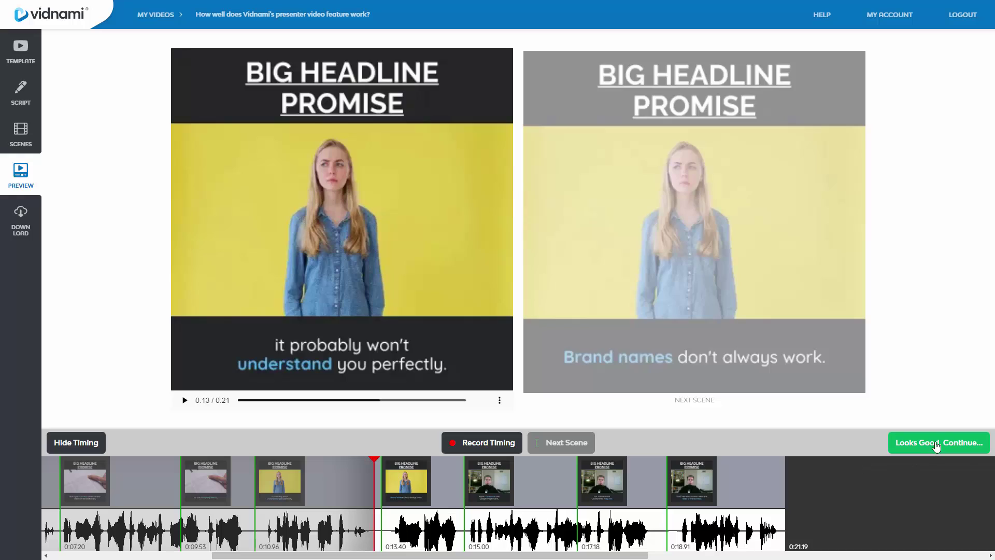
Accept the timing, set the render resolution to Full HD 1080p and start generating the video.
{"action": "left_click", "coordinate": [935, 443]}
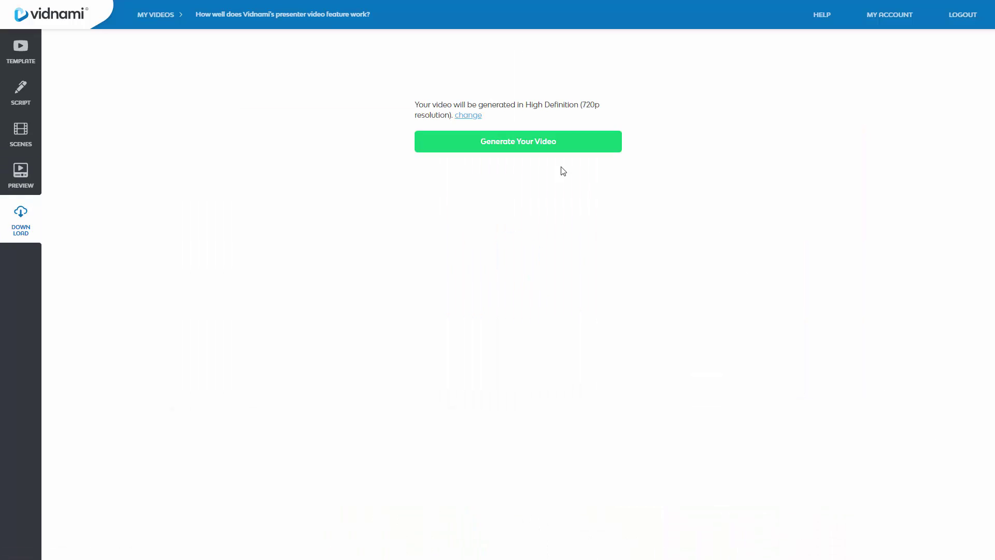
{"action": "left_click", "coordinate": [462, 118]}
{"action": "left_click", "coordinate": [447, 131]}
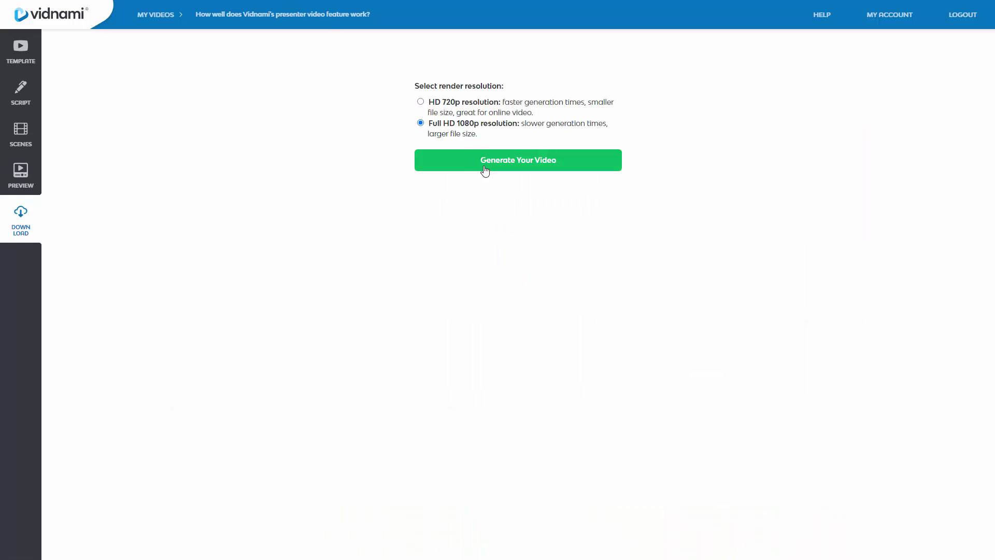
{"action": "mouse_move", "coordinate": [518, 137]}
{"action": "left_mouse_down"}
{"action": "mouse_move", "coordinate": [516, 119]}
{"action": "mouse_move", "coordinate": [524, 128]}
{"action": "left_mouse_up"}
{"action": "left_click", "coordinate": [523, 165]}
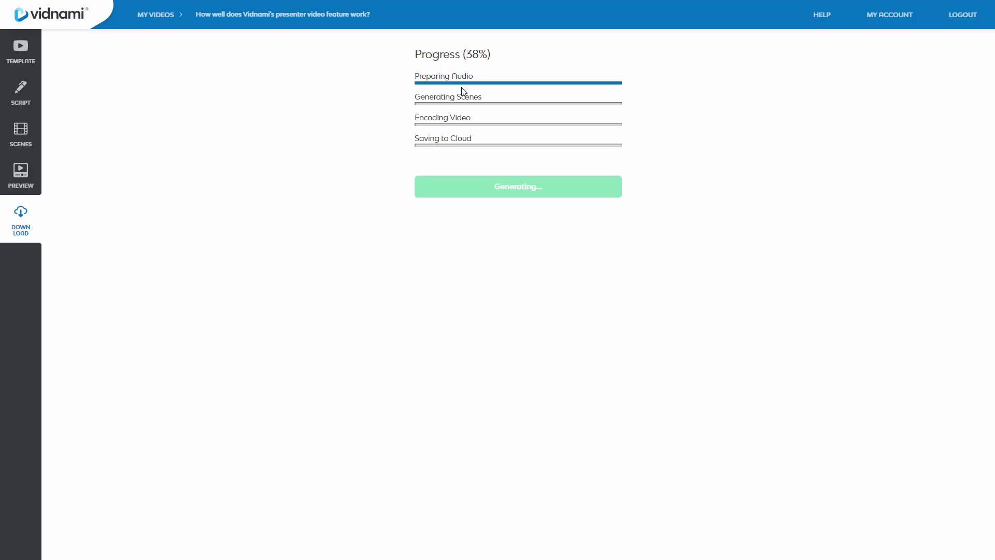
{"action": "left_click_drag", "start_coordinate": [416, 96], "coordinate": [487, 98]}
{"action": "left_click", "coordinate": [493, 97]}
{"action": "left_click_drag", "start_coordinate": [485, 141], "coordinate": [417, 97]}
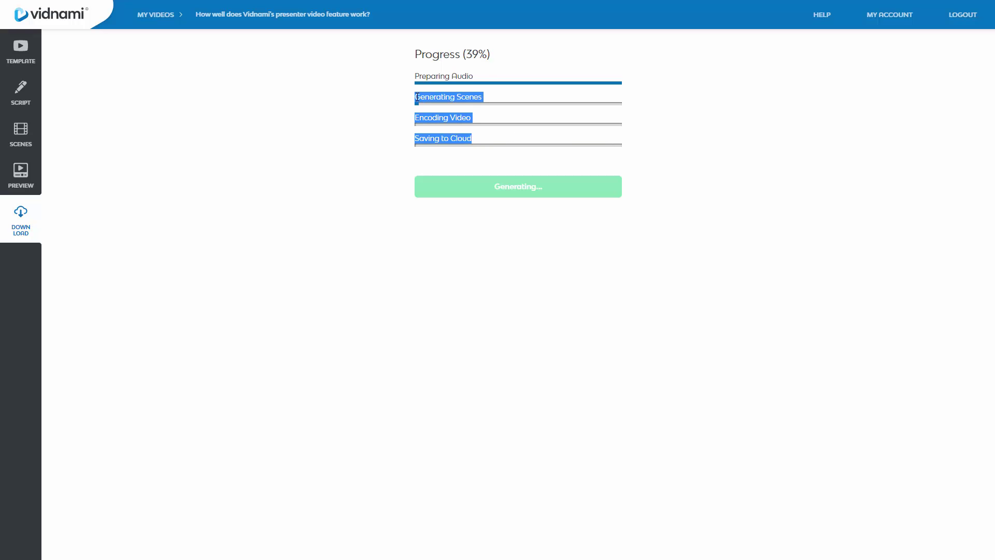
{"action": "left_click", "coordinate": [417, 99]}
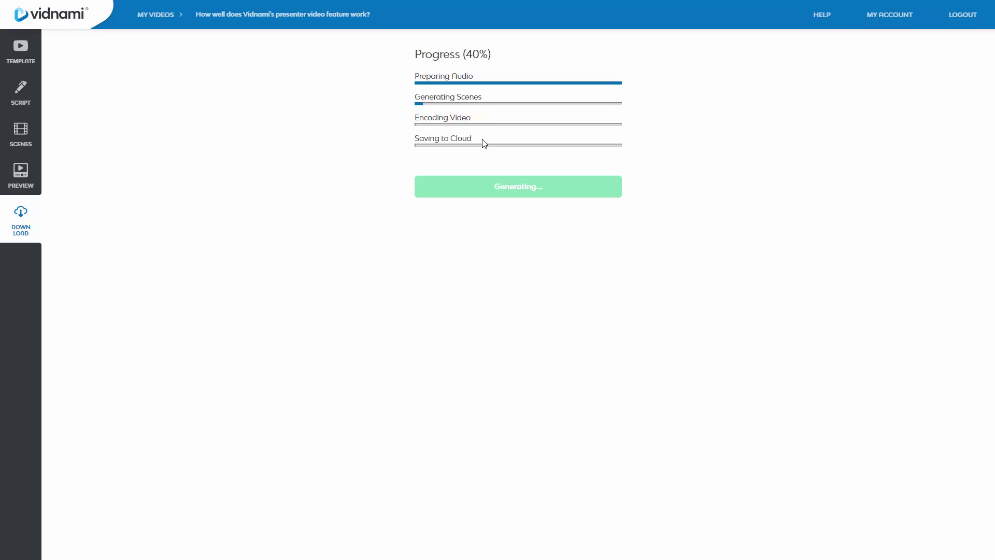
{"action": "left_click_drag", "start_coordinate": [482, 143], "coordinate": [415, 76]}
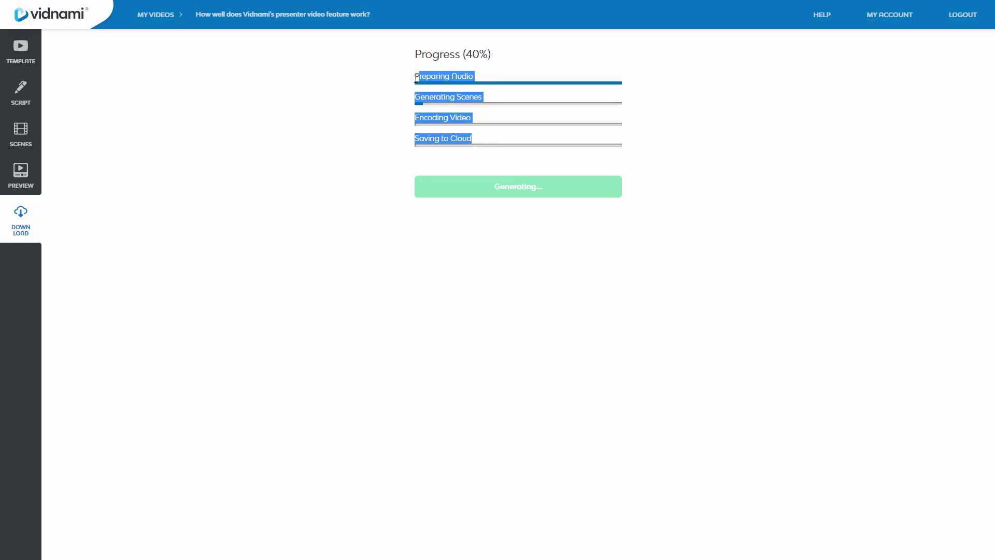
{"action": "left_click", "coordinate": [382, 122]}
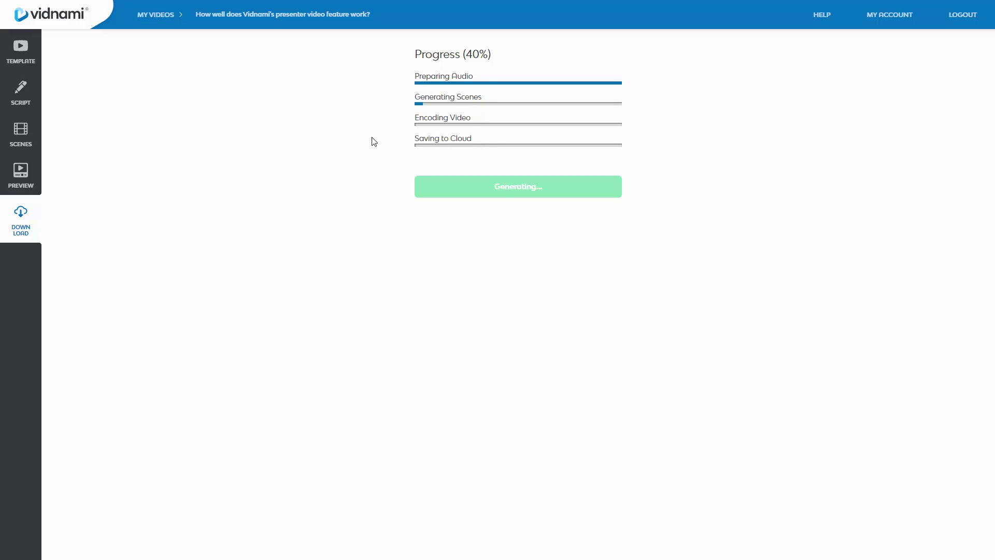